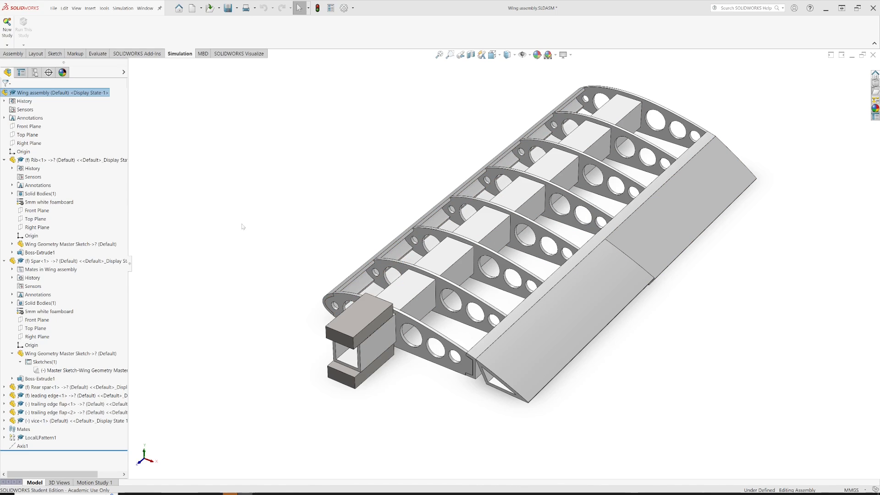
{"action": "left_click", "coordinate": [14, 54]}
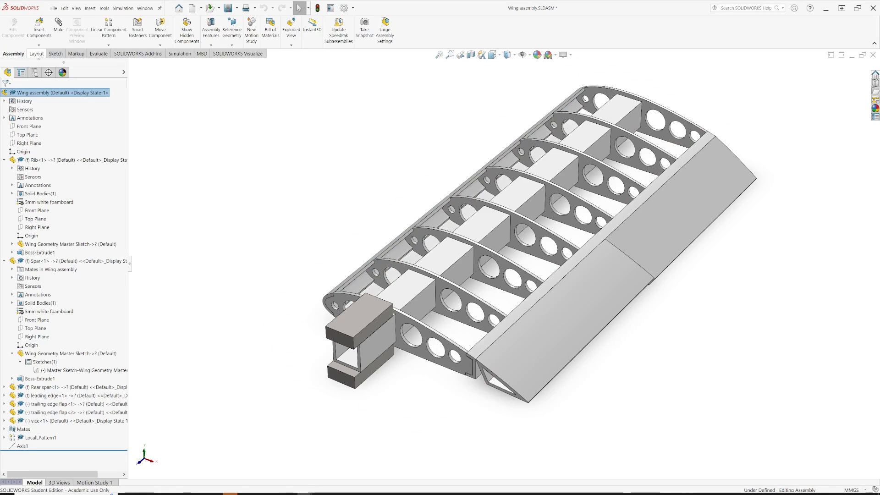
{"action": "left_click", "coordinate": [55, 53]}
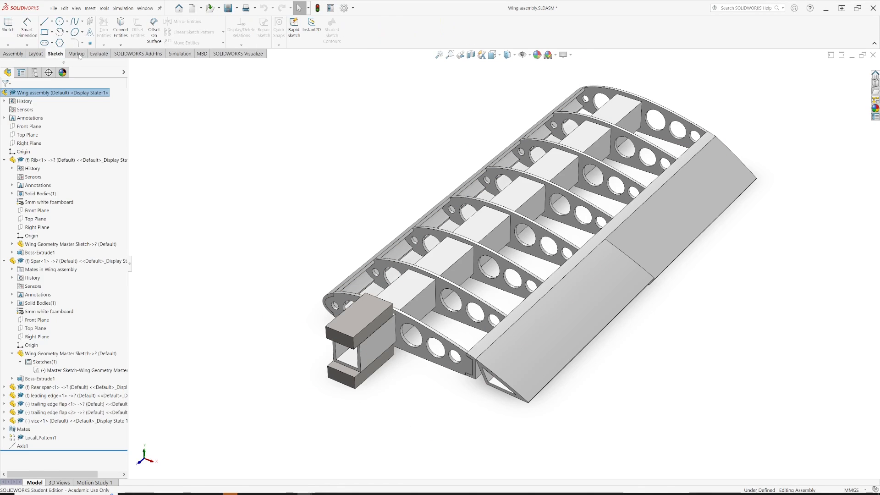
{"action": "left_click", "coordinate": [177, 56]}
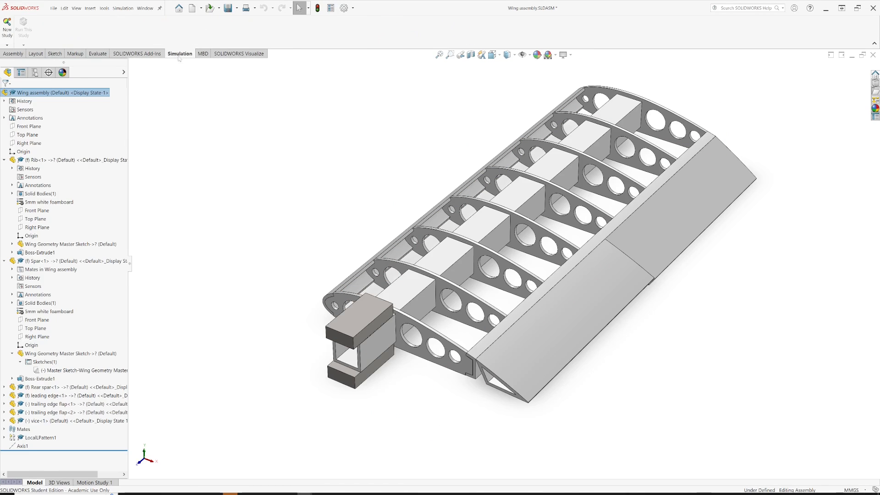
Step: Create a new static simulation study named My study 1
{"action": "left_click", "coordinate": [7, 30]}
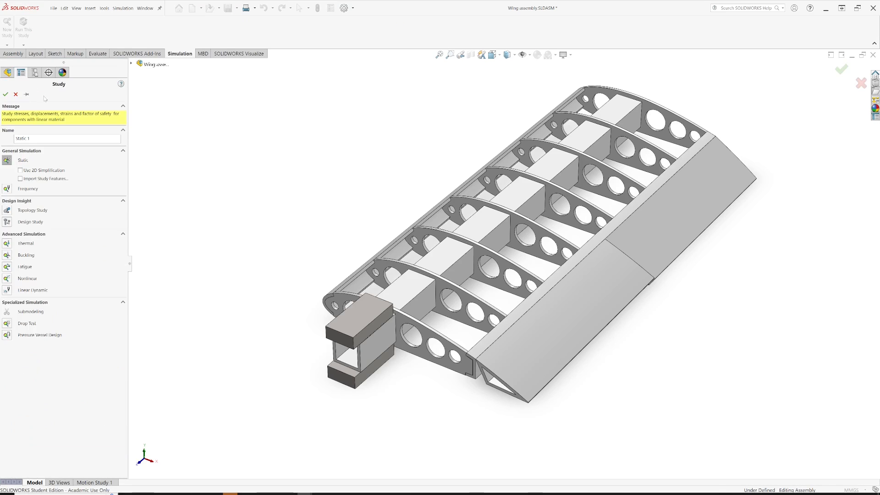
{"action": "left_click_drag", "start_coordinate": [31, 139], "coordinate": [15, 139]}
{"action": "type", "text": "My study"}
{"action": "left_click", "coordinate": [5, 94]}
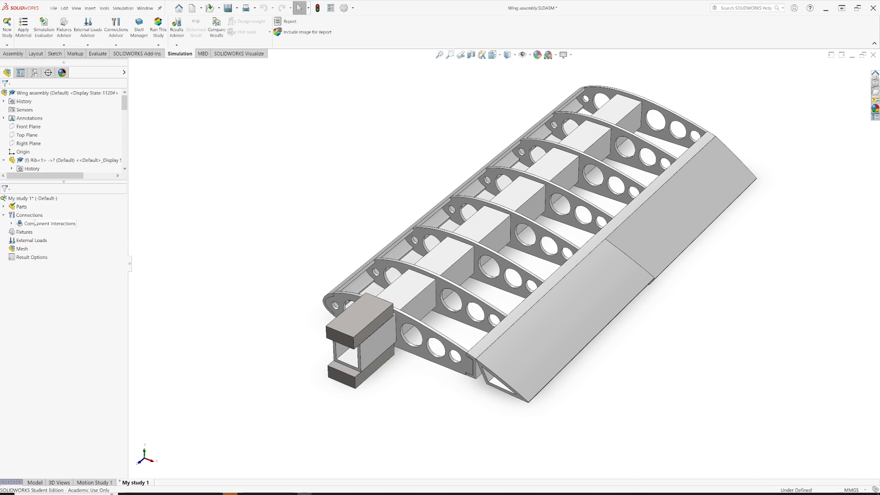
Step: Exclude the rear spar and ribs 1 to 8 from the analysis, keeping the main spar and vice included
{"action": "left_click", "coordinate": [3, 208]}
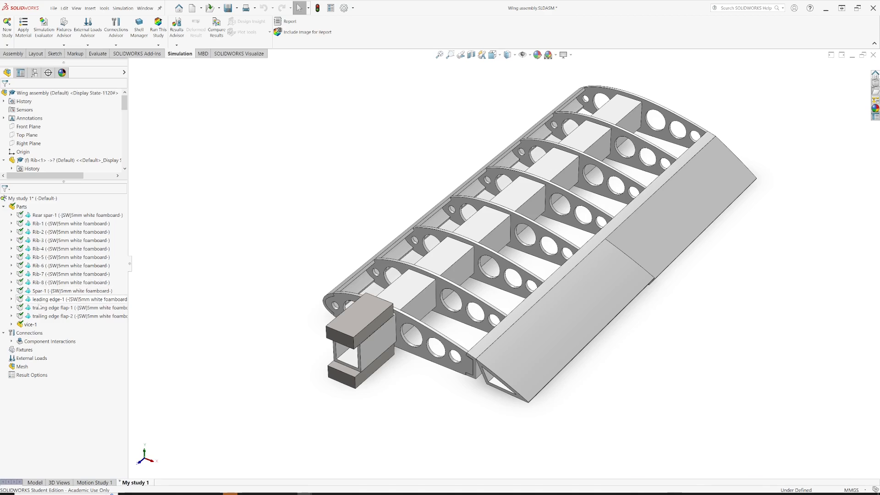
{"action": "left_click", "coordinate": [414, 297]}
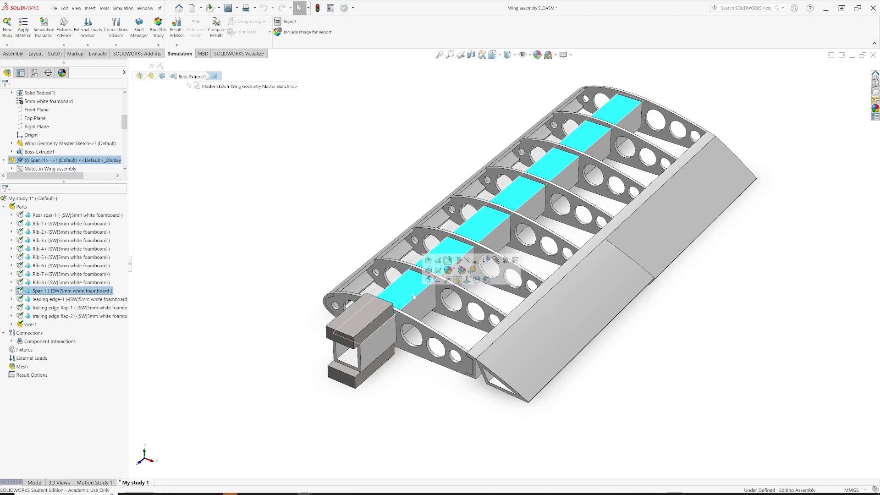
{"action": "left_click", "coordinate": [372, 330]}
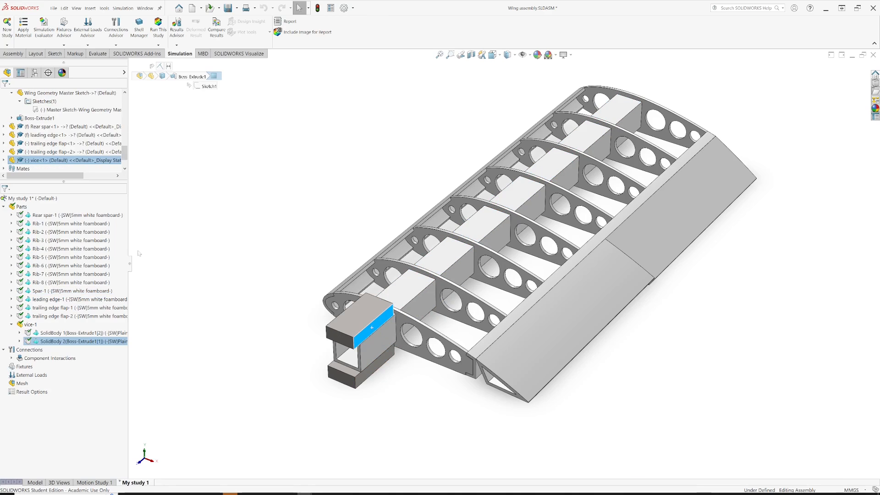
{"action": "left_click", "coordinate": [42, 216]}
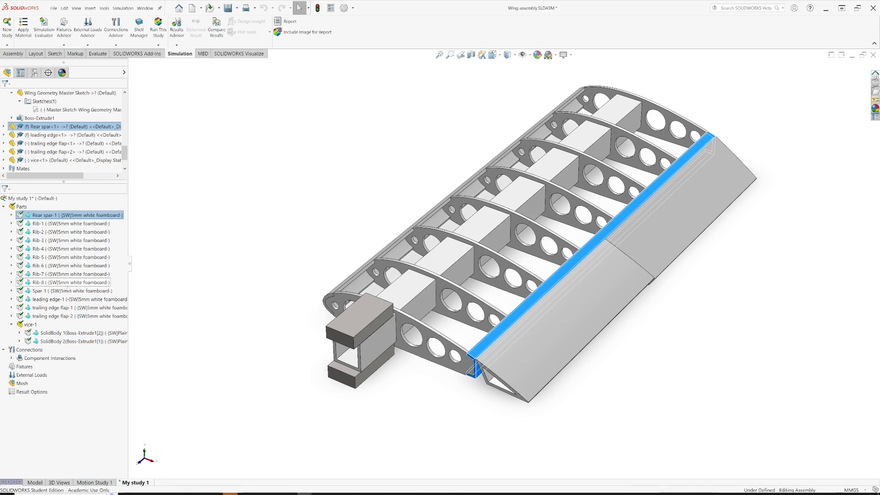
{"action": "left_click", "coordinate": [52, 284], "text": "shift"}
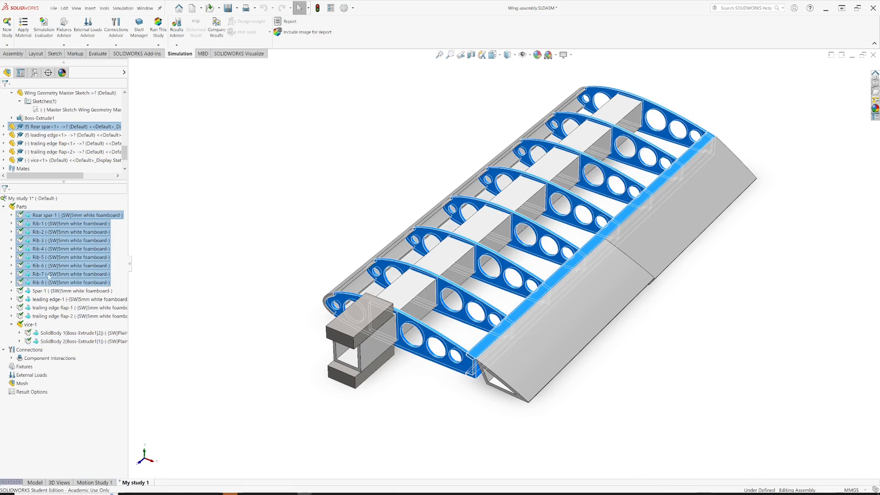
{"action": "right_click", "coordinate": [39, 266]}
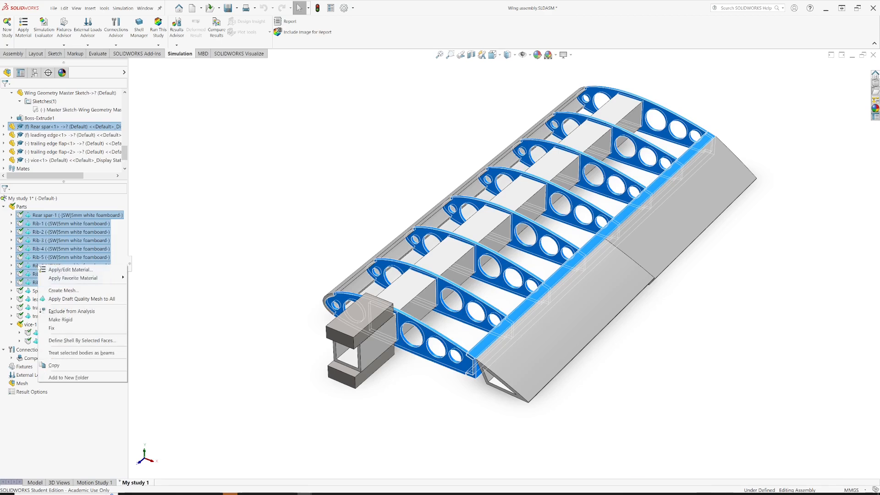
{"action": "left_click", "coordinate": [56, 311]}
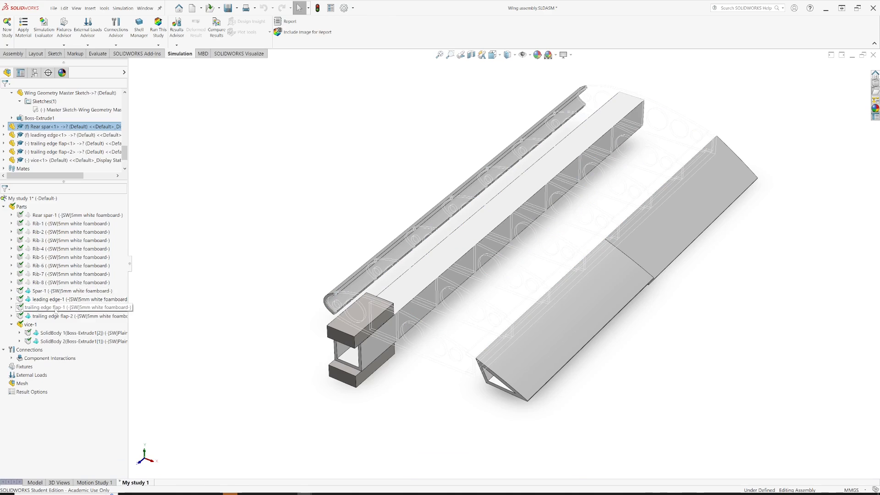
Step: Exclude the leading edge and both trailing edge flaps from the analysis
{"action": "left_click", "coordinate": [45, 300]}
{"action": "left_click", "coordinate": [40, 317], "text": "shift"}
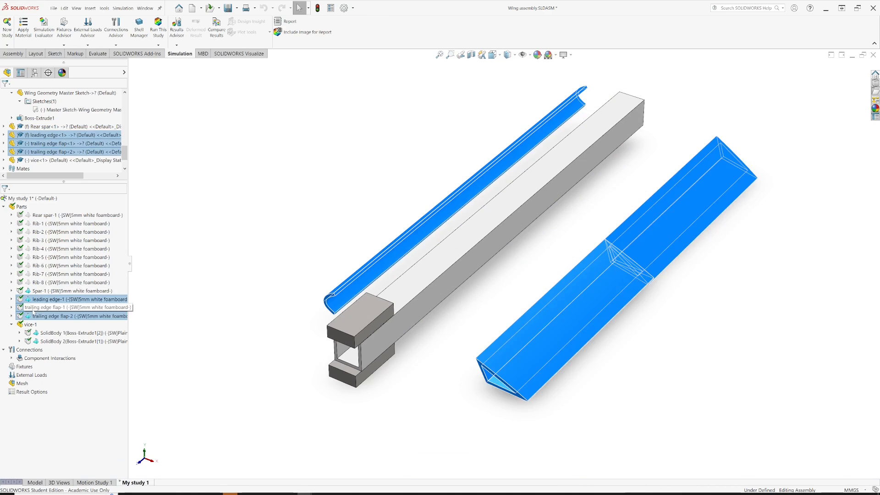
{"action": "right_click", "coordinate": [40, 317]}
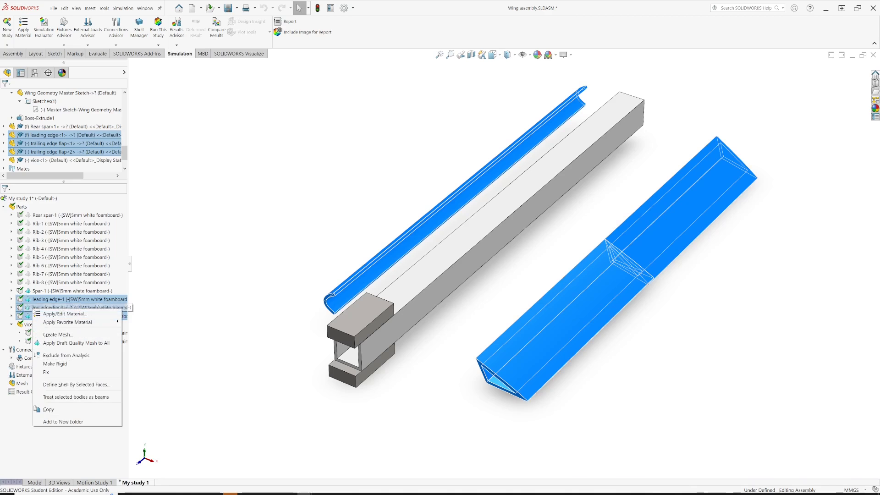
{"action": "left_click", "coordinate": [58, 356]}
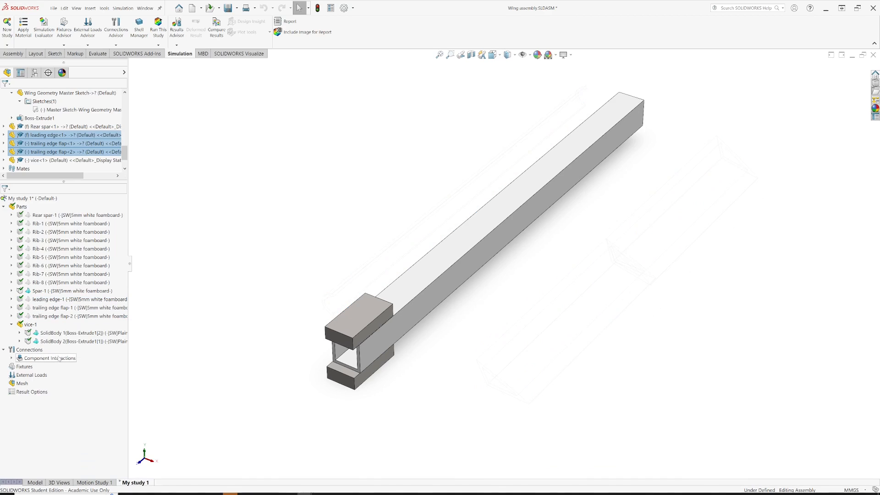
Step: Make both solid bodies of the vice rigid and collapse the study's parts list
{"action": "middle_click_drag", "start_coordinate": [416, 232], "coordinate": [387, 290]}
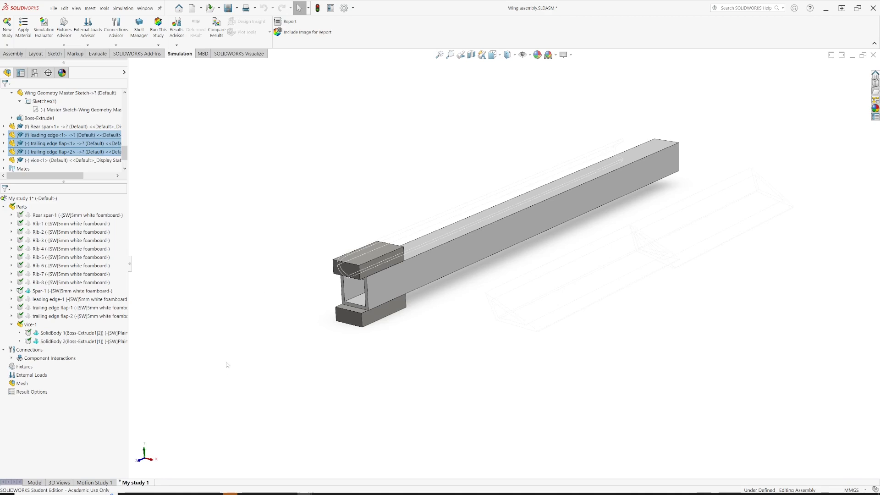
{"action": "left_click", "coordinate": [235, 262]}
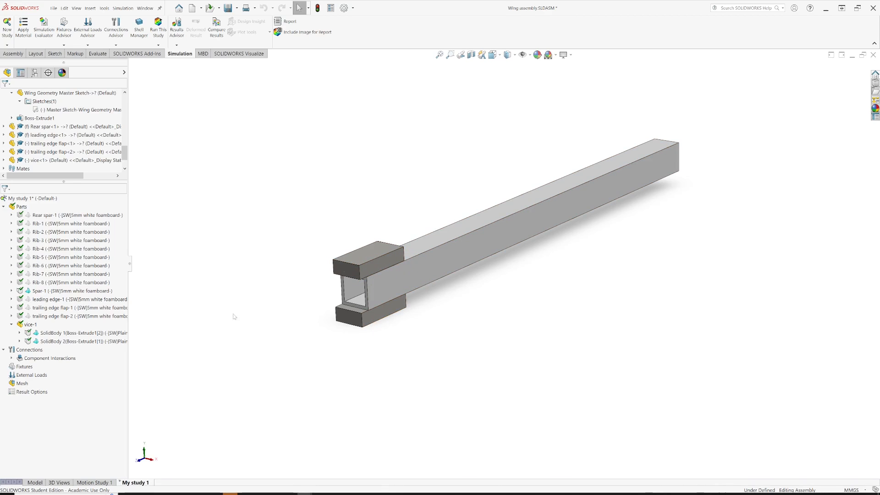
{"action": "left_click", "coordinate": [44, 335]}
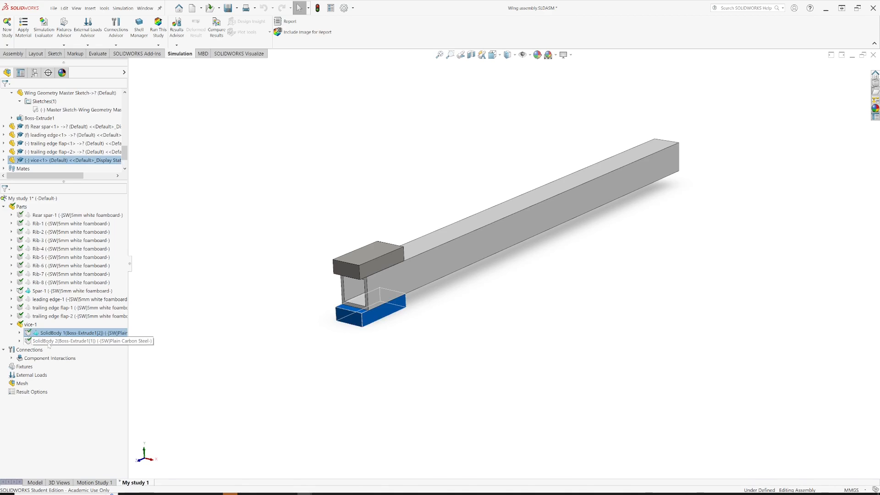
{"action": "left_click", "coordinate": [48, 343]}
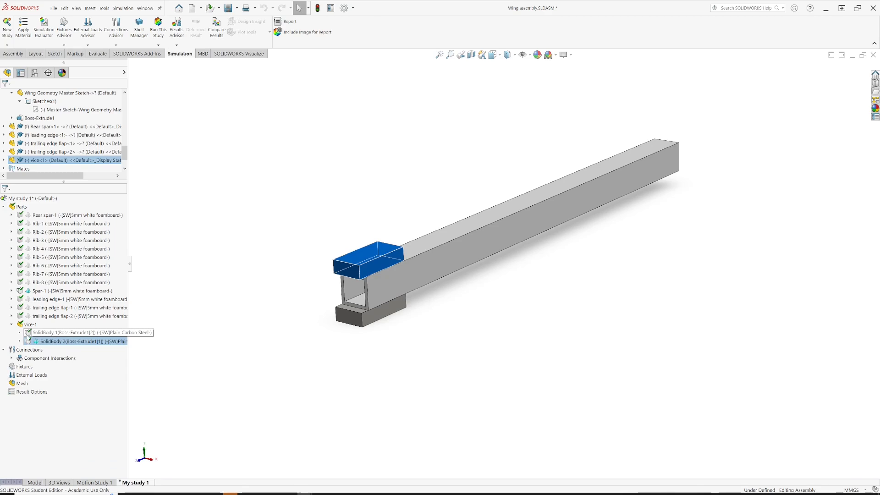
{"action": "left_click", "coordinate": [27, 335], "text": "ctrl"}
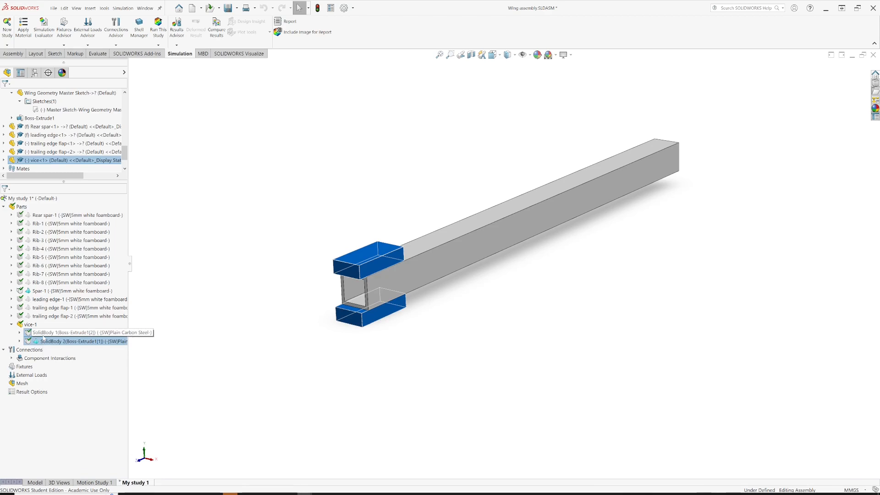
{"action": "right_click", "coordinate": [44, 338]}
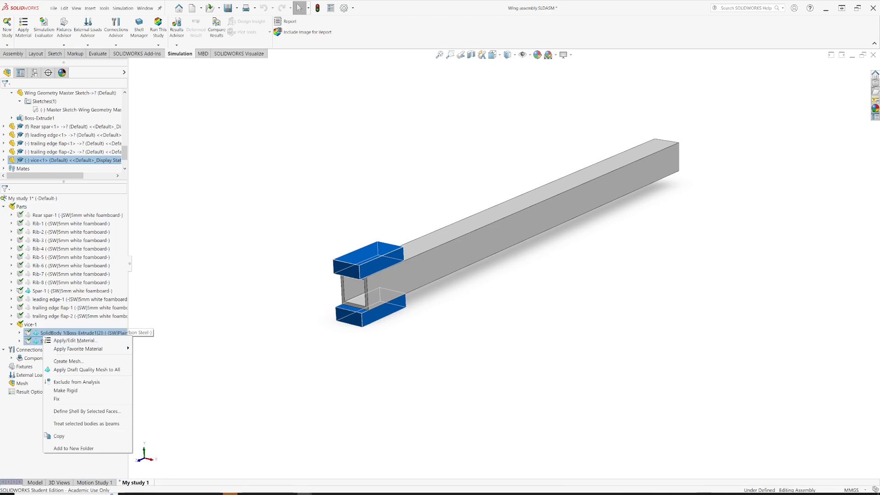
{"action": "left_click", "coordinate": [65, 390]}
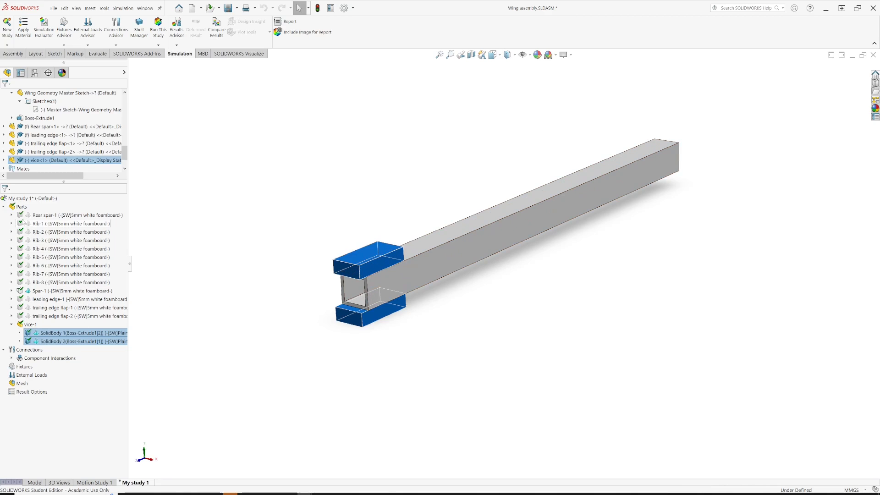
{"action": "left_click", "coordinate": [4, 208]}
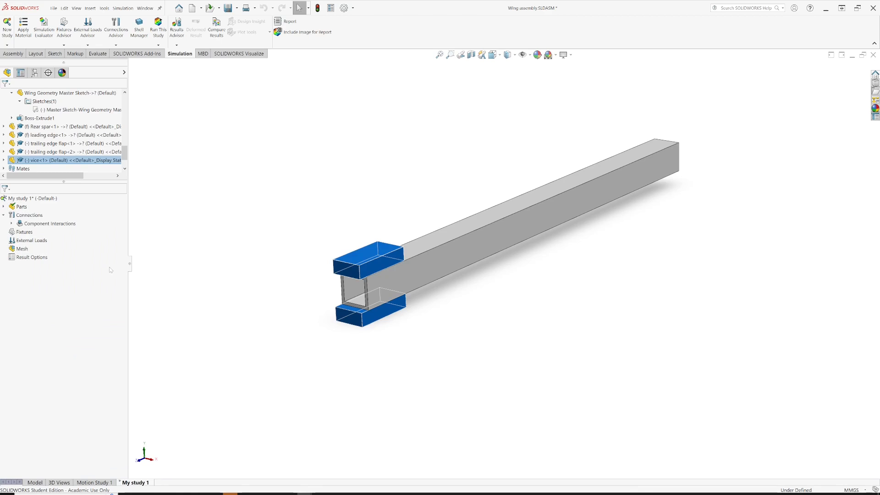
Step: Apply a Fixed Geometry fixture to the upper vice jaw's top face and the lower jaw's bottom face
{"action": "left_click", "coordinate": [29, 216]}
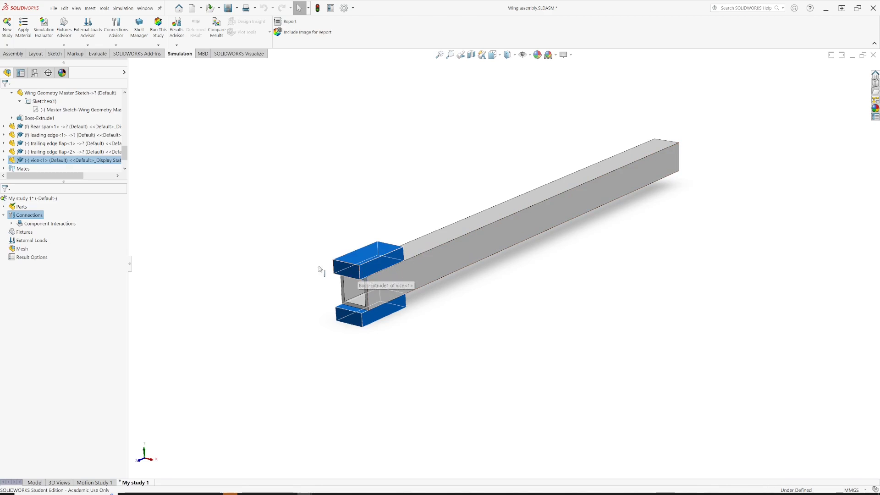
{"action": "left_click", "coordinate": [20, 233]}
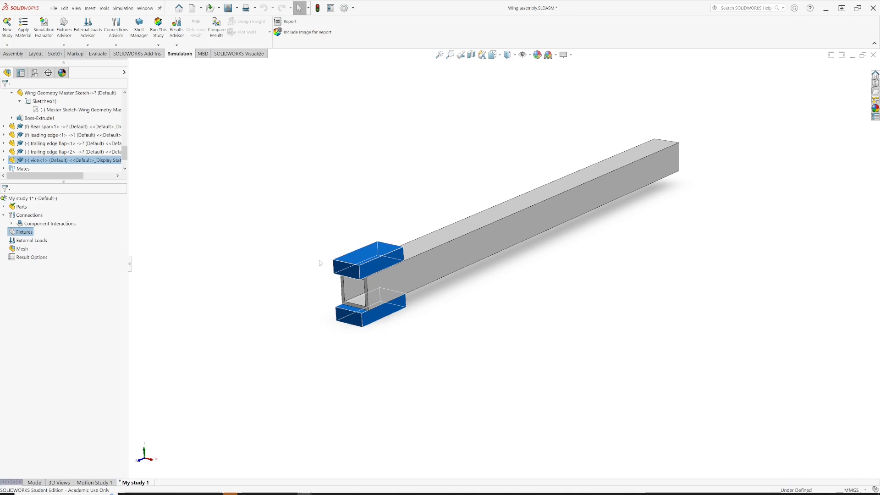
{"action": "right_click", "coordinate": [22, 233]}
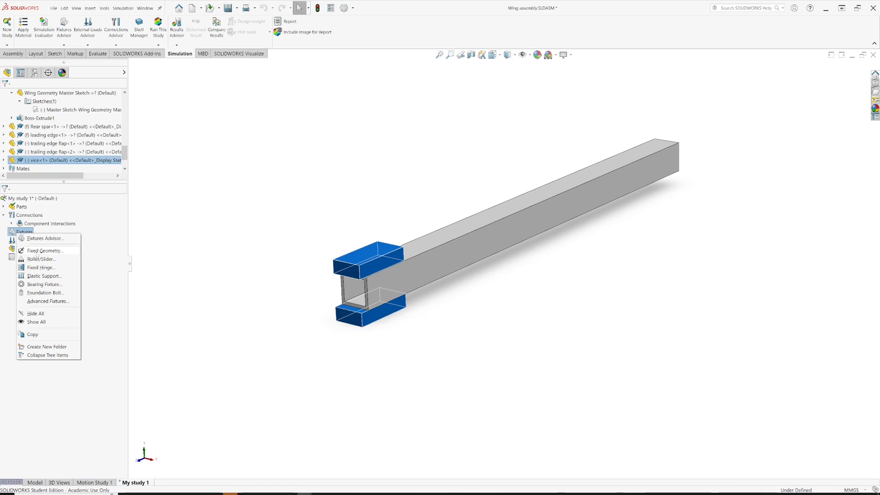
{"action": "left_click", "coordinate": [36, 251]}
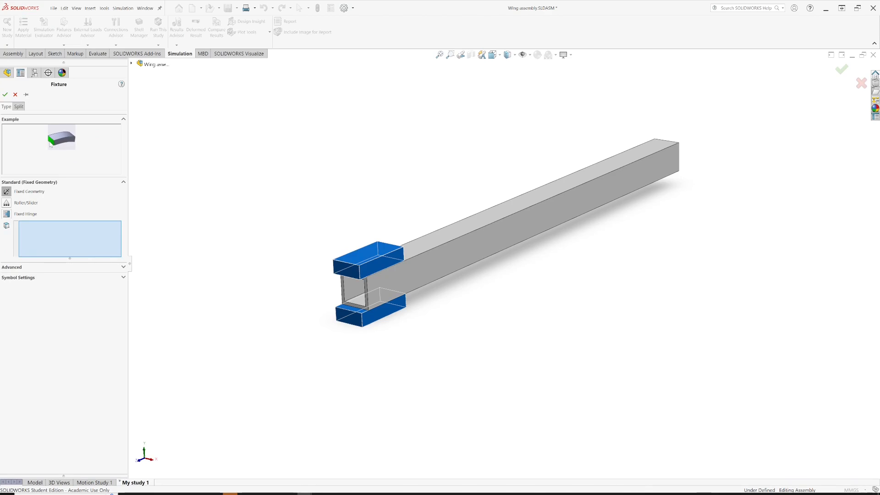
{"action": "left_click", "coordinate": [364, 258]}
{"action": "middle_click_drag", "start_coordinate": [379, 339], "coordinate": [355, 182]}
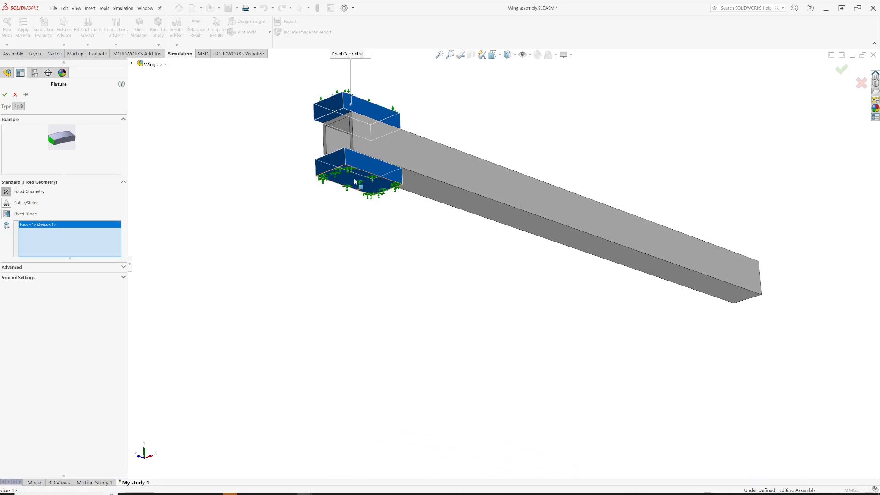
{"action": "left_click", "coordinate": [355, 182]}
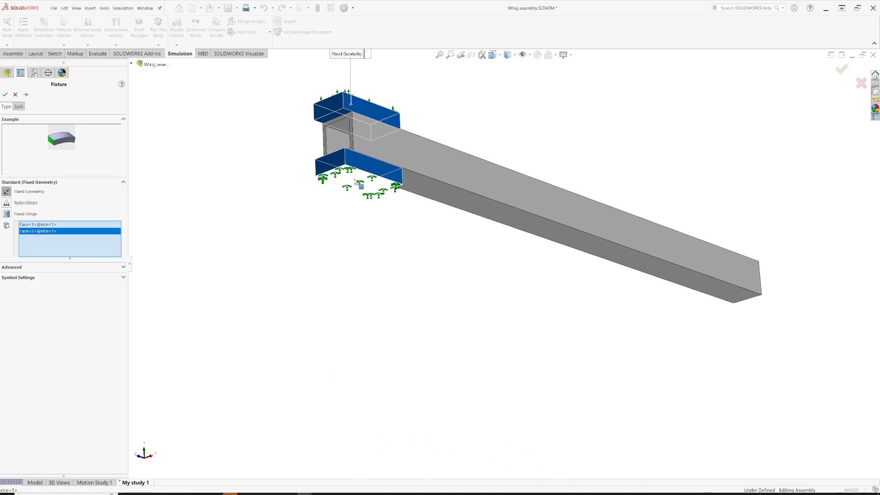
{"action": "left_click", "coordinate": [5, 95]}
{"action": "key", "text": "ctrl+7"}
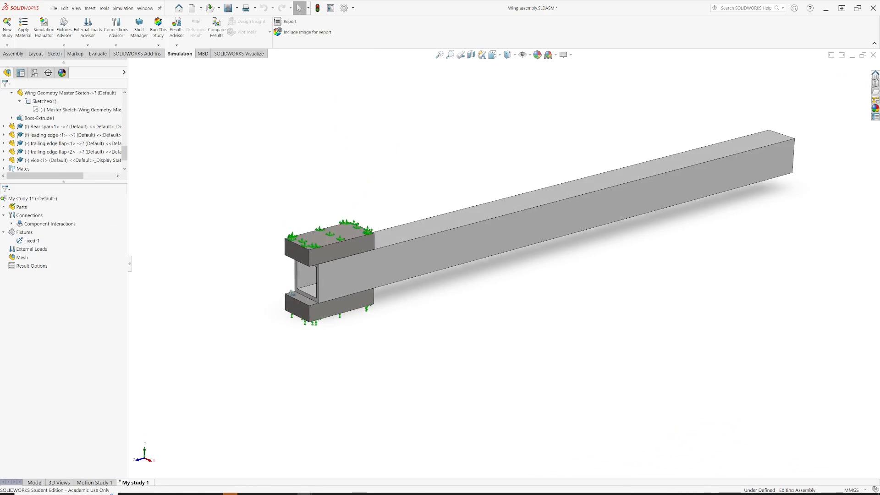
Step: Start a Force load under external loads and select the end face of the spar's free tip as its target
{"action": "scroll", "coordinate": [386, 268], "scroll_direction": "down", "scroll_amount": 4}
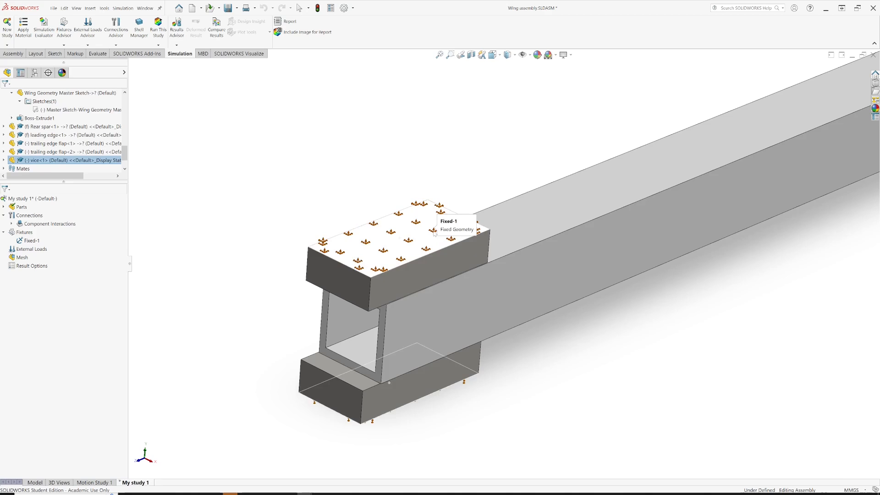
{"action": "scroll", "coordinate": [453, 288], "scroll_direction": "up", "scroll_amount": 2}
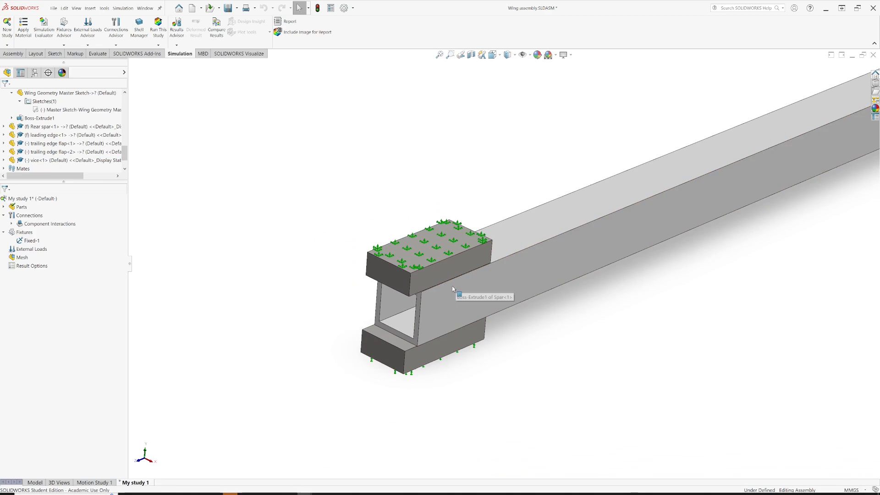
{"action": "scroll", "coordinate": [451, 316], "scroll_direction": "up", "scroll_amount": 1}
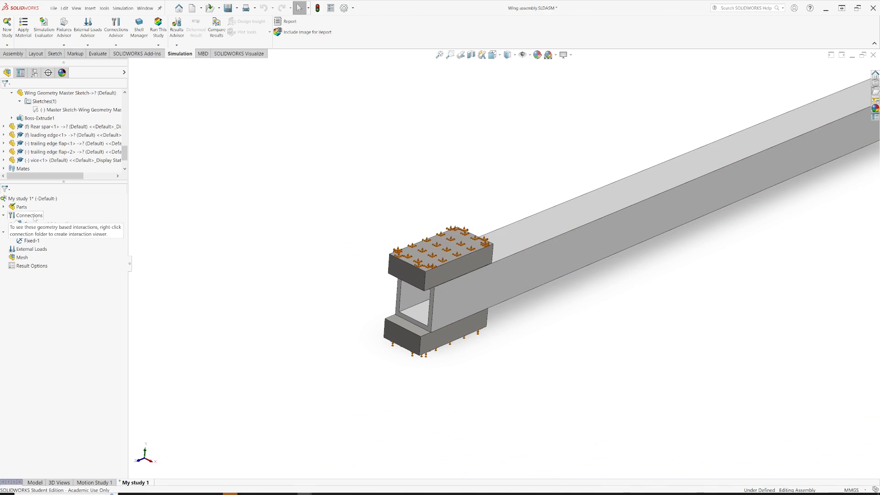
{"action": "left_click", "coordinate": [24, 251]}
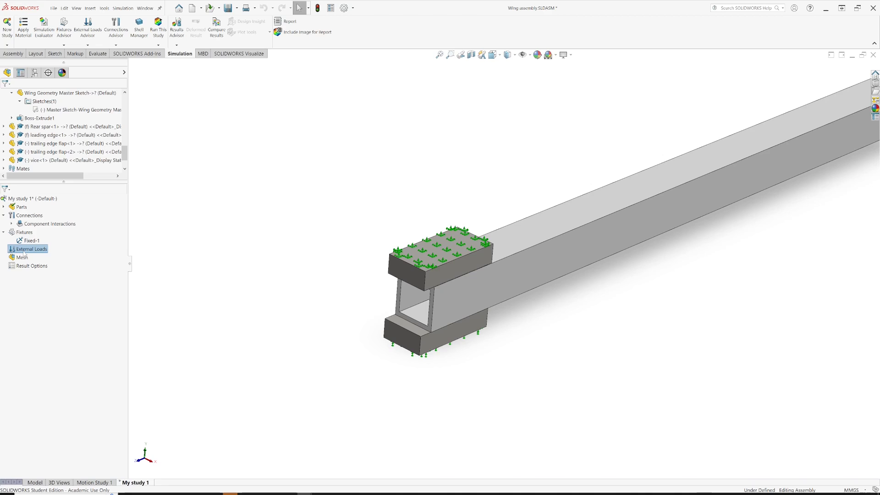
{"action": "right_click", "coordinate": [23, 251]}
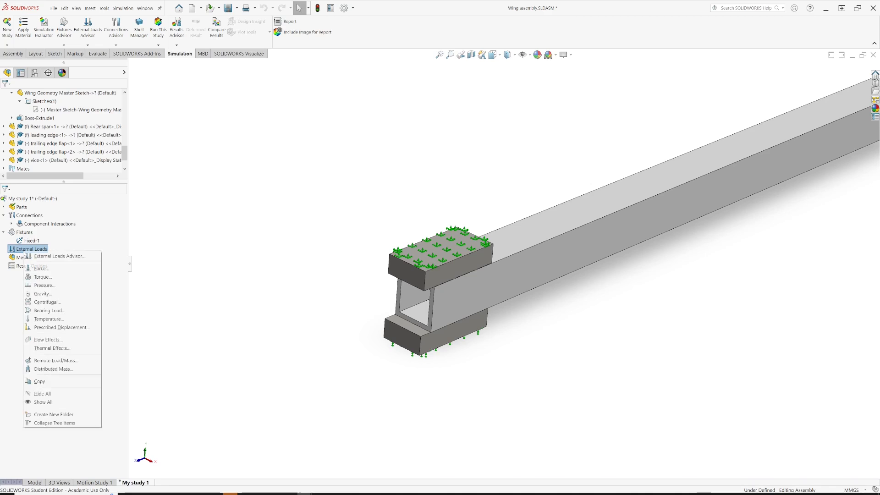
{"action": "left_click", "coordinate": [40, 269]}
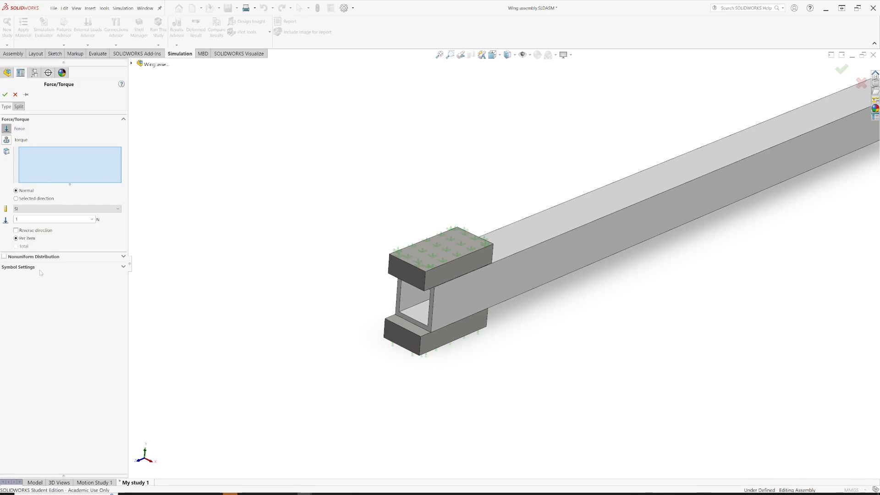
{"action": "scroll", "coordinate": [509, 259], "scroll_direction": "up", "scroll_amount": 4}
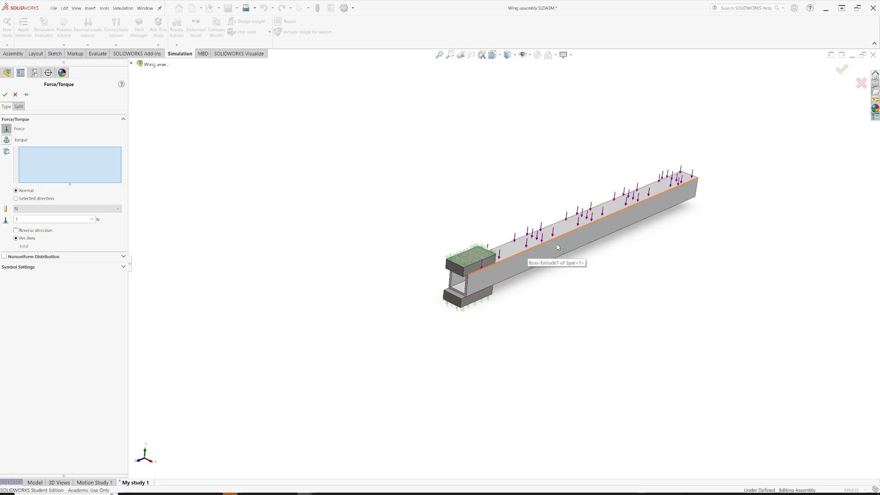
{"action": "middle_click_drag", "start_coordinate": [545, 257], "coordinate": [504, 303]}
{"action": "scroll", "coordinate": [583, 246], "scroll_direction": "down", "scroll_amount": 5}
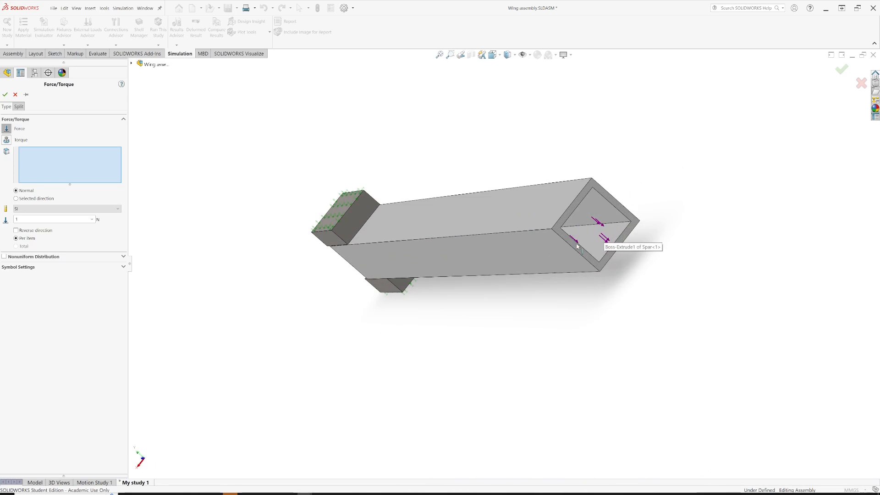
{"action": "left_click", "coordinate": [575, 248]}
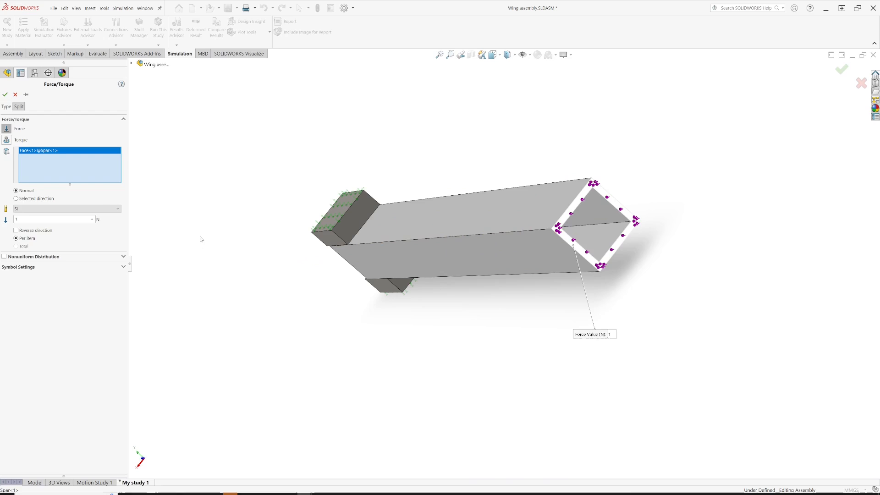
Step: Direct the tip force along the end face's vertical outer edge and reverse it to act upwards
{"action": "left_click", "coordinate": [17, 199]}
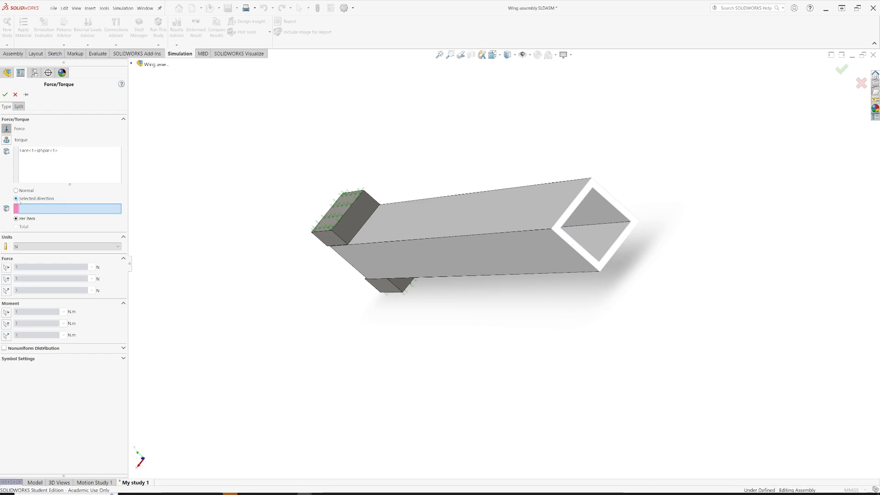
{"action": "left_click", "coordinate": [567, 244]}
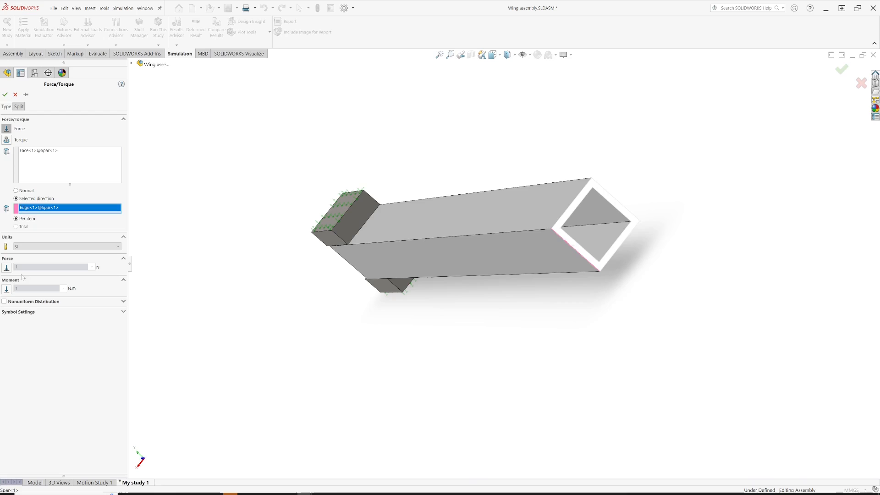
{"action": "left_click", "coordinate": [7, 268]}
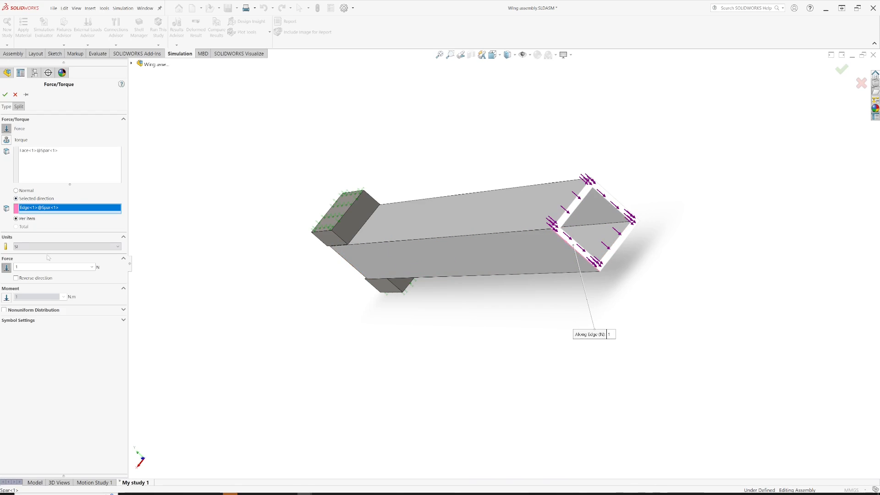
{"action": "left_click", "coordinate": [17, 279]}
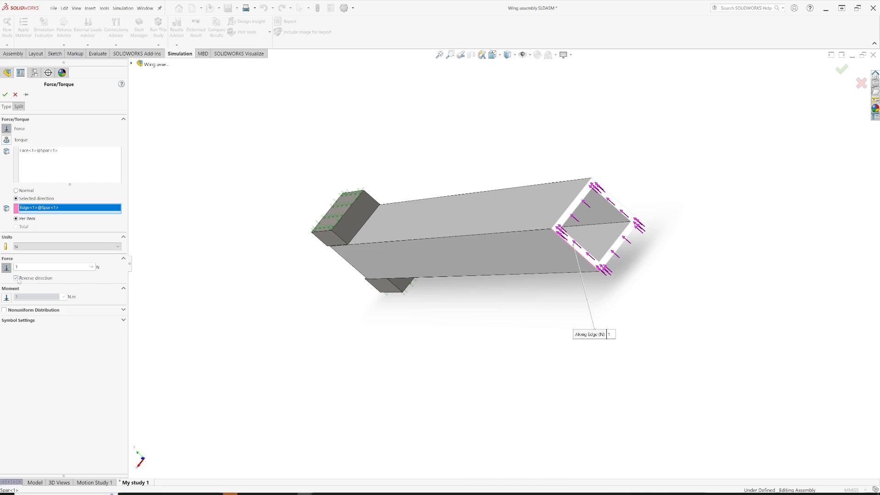
{"action": "middle_click_drag", "start_coordinate": [313, 275], "coordinate": [412, 268]}
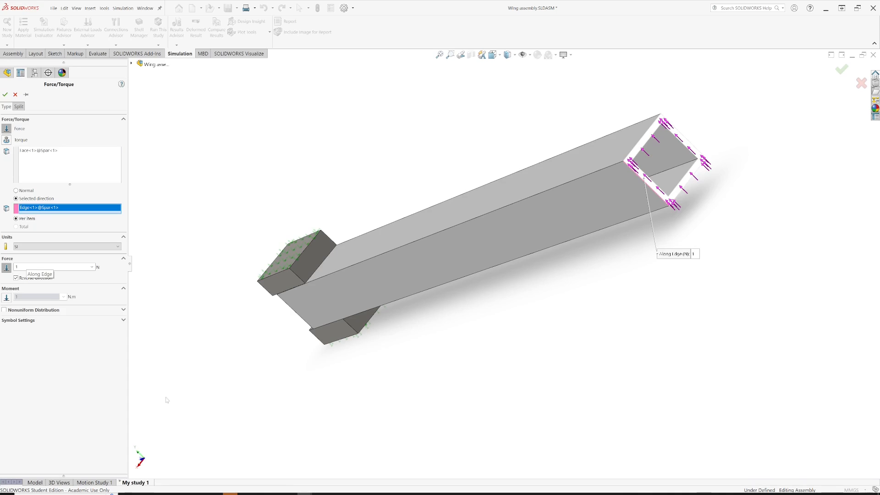
Step: Switch to the wing design spreadsheet in Excel, check the wing-tip point load and the loading diagram, and return to SOLIDWORKS
{"action": "key", "text": "alt+Tab"}
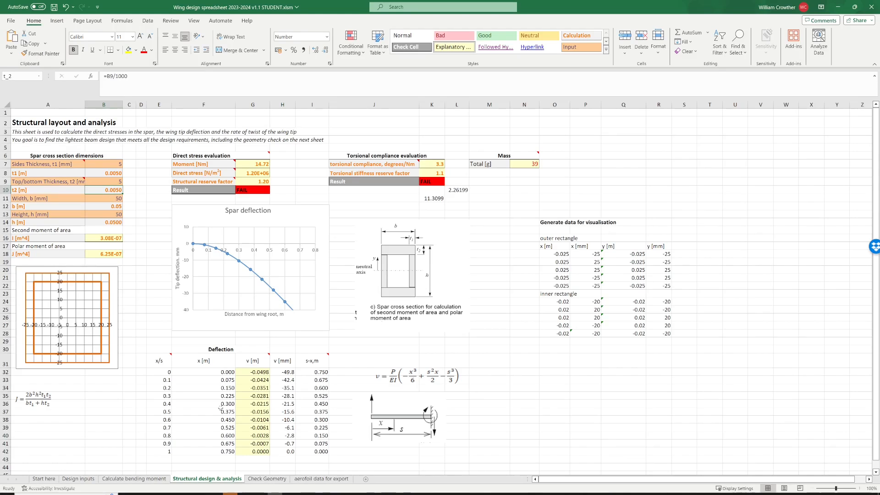
{"action": "left_click", "coordinate": [125, 480]}
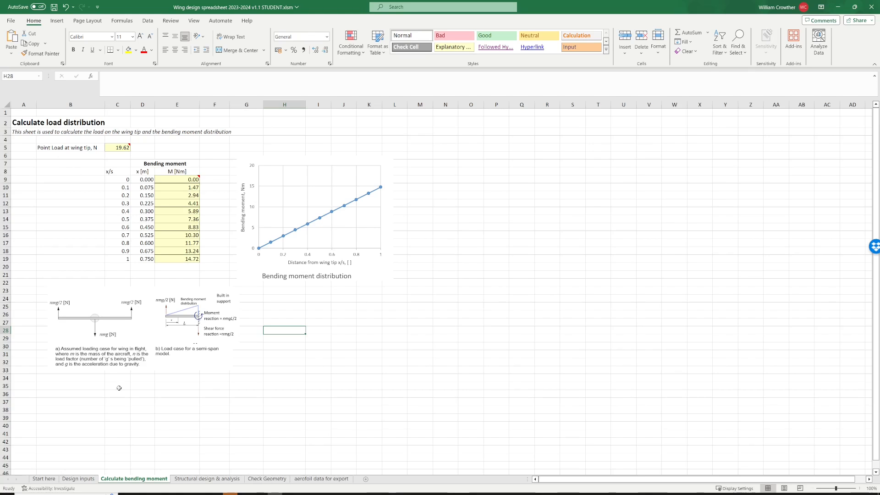
{"action": "left_click", "coordinate": [74, 479]}
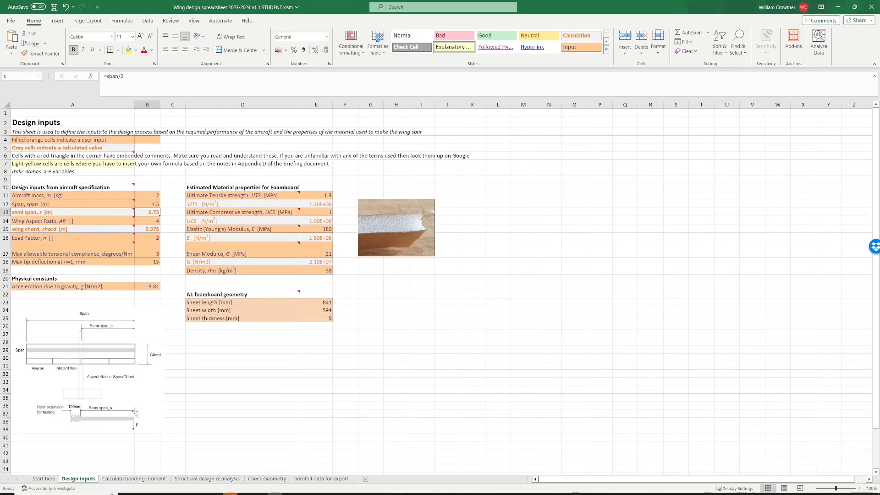
{"action": "left_click", "coordinate": [127, 480]}
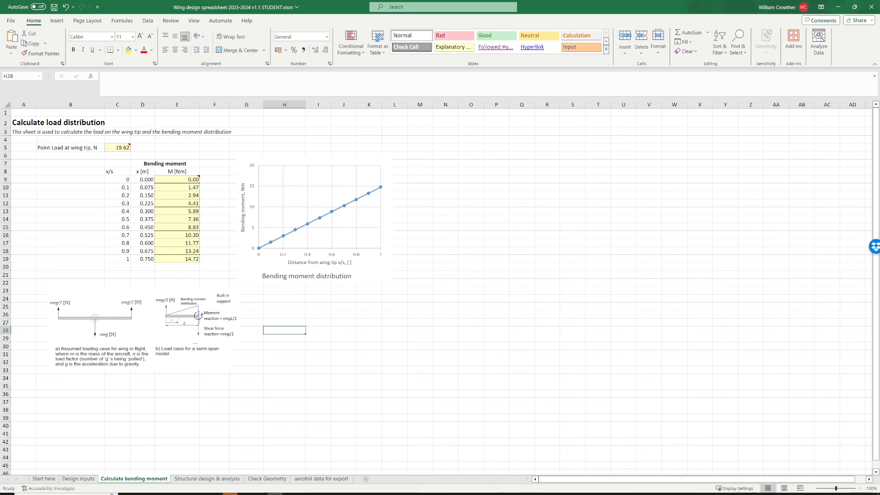
{"action": "key", "text": "alt+Tab"}
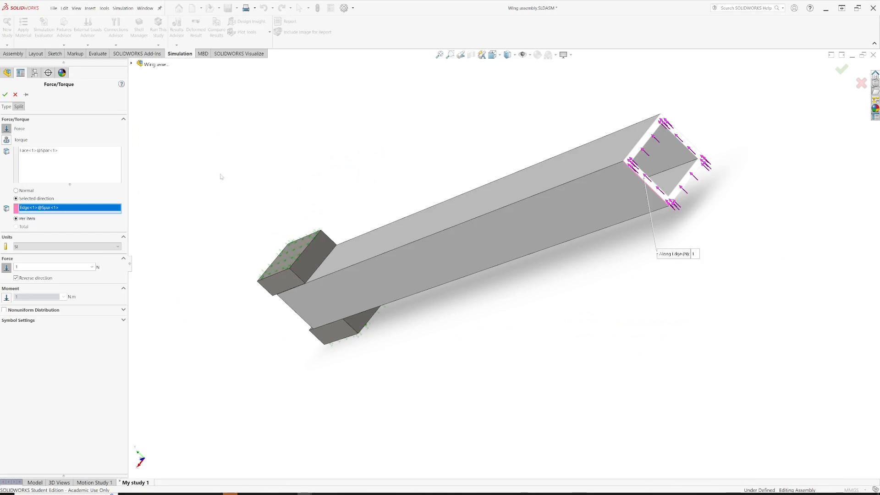
Step: Set the force on the spar tip to 20 N and apply the load
{"action": "double_click", "coordinate": [28, 266]}
{"action": "left_click", "coordinate": [480, 186]}
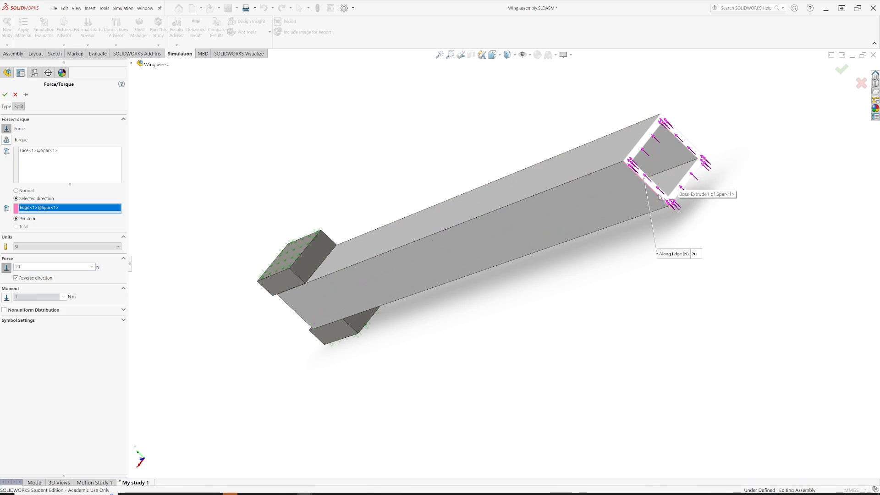
{"action": "left_click", "coordinate": [5, 94]}
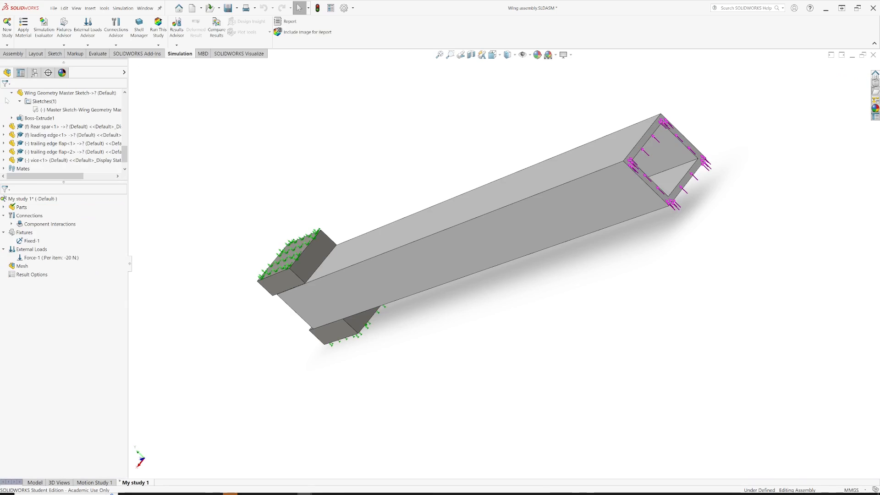
Step: Create a mesh of the spar and vice with the mesh density set to the coarse end
{"action": "middle_click_drag", "start_coordinate": [177, 204], "coordinate": [222, 244]}
{"action": "scroll", "coordinate": [292, 225], "scroll_direction": "up", "scroll_amount": 1}
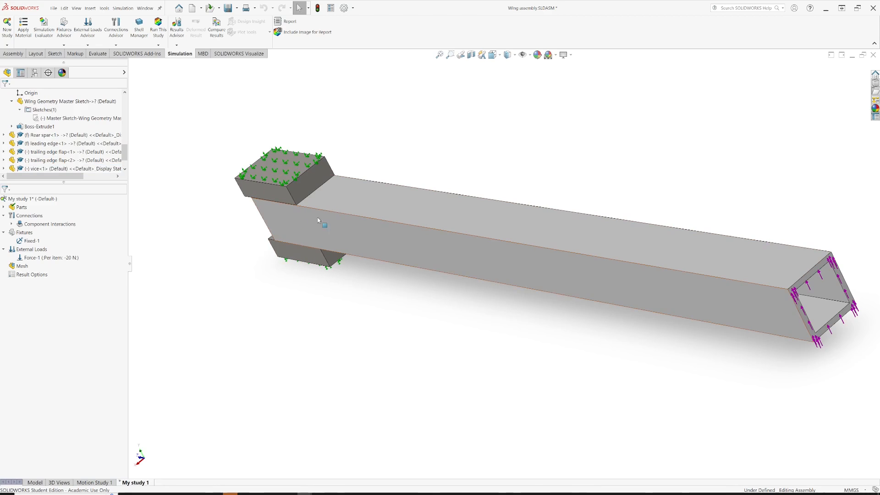
{"action": "right_click", "coordinate": [17, 267]}
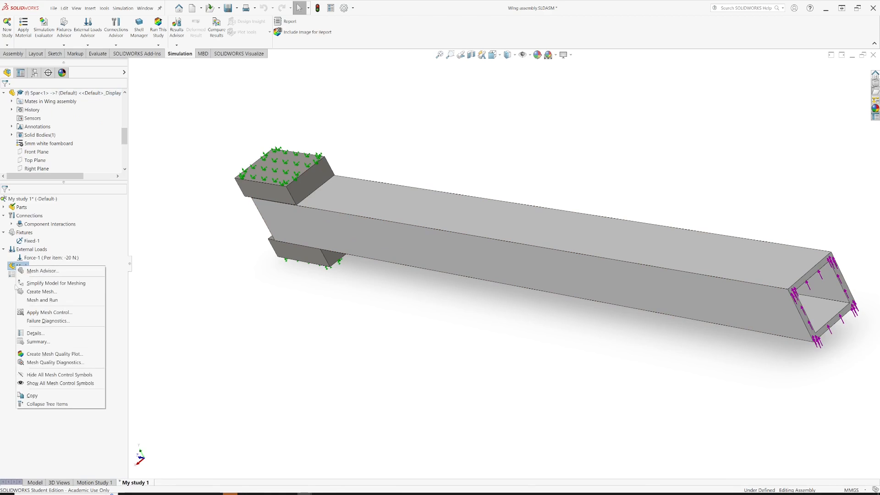
{"action": "left_click", "coordinate": [38, 291]}
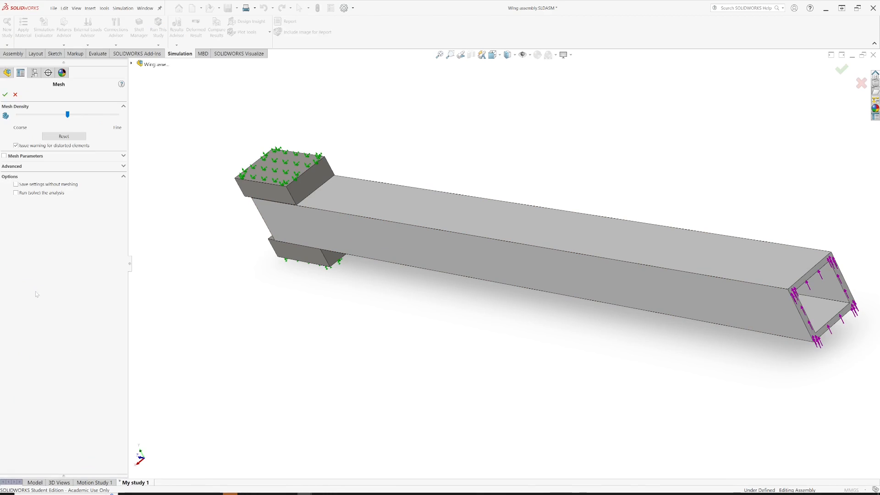
{"action": "left_click_drag", "start_coordinate": [69, 116], "coordinate": [19, 115]}
{"action": "left_click", "coordinate": [5, 95]}
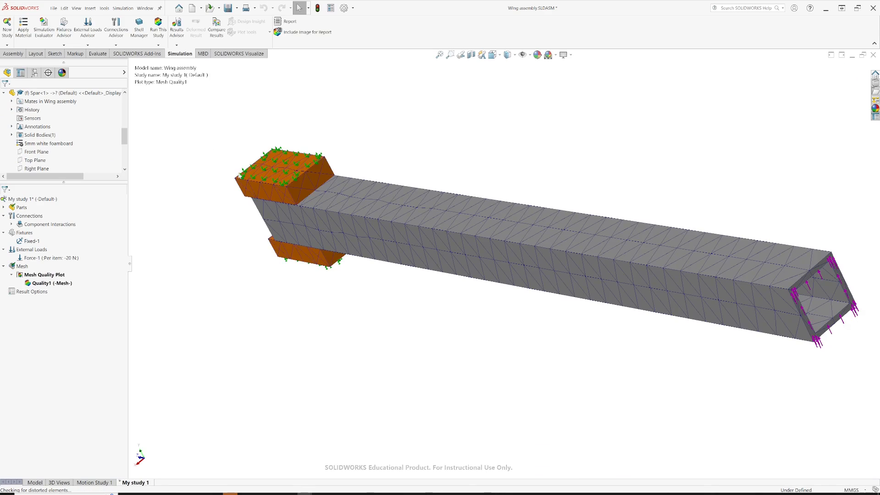
Step: Examine the generated mesh along the spar, at the loaded tip and around the vice clamp
{"action": "middle_click_drag", "start_coordinate": [287, 225], "coordinate": [414, 234]}
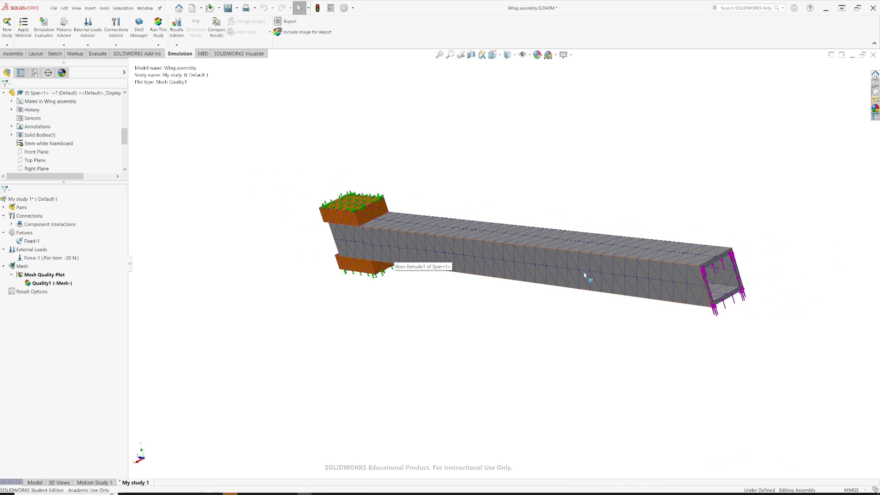
{"action": "scroll", "coordinate": [679, 276], "scroll_direction": "down", "scroll_amount": 5}
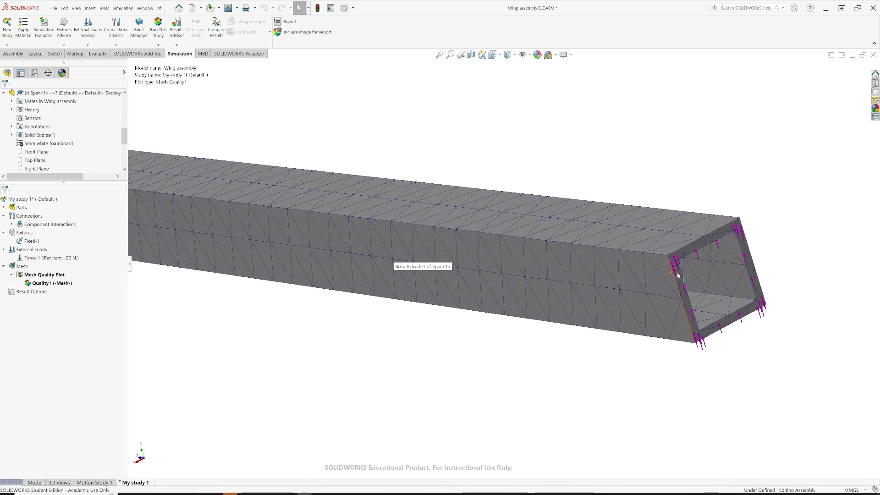
{"action": "middle_click_drag", "start_coordinate": [679, 275], "coordinate": [590, 253]}
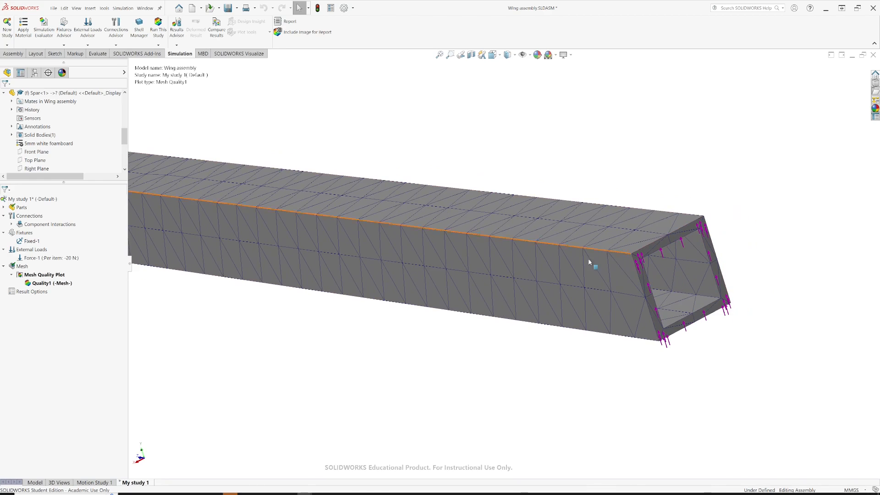
{"action": "scroll", "coordinate": [573, 269], "scroll_direction": "up", "scroll_amount": 3}
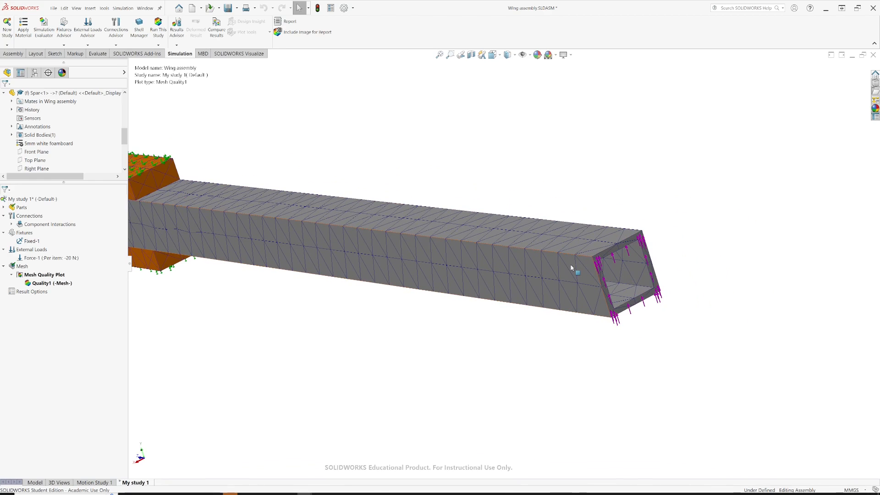
{"action": "scroll", "coordinate": [344, 255], "scroll_direction": "up", "scroll_amount": 2}
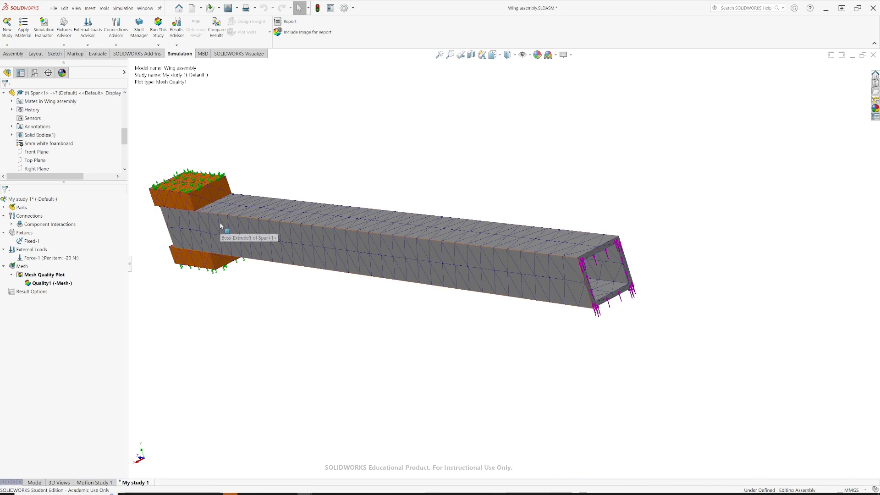
{"action": "scroll", "coordinate": [220, 224], "scroll_direction": "up", "scroll_amount": 1}
{"action": "middle_click_drag", "start_coordinate": [246, 231], "coordinate": [267, 230]}
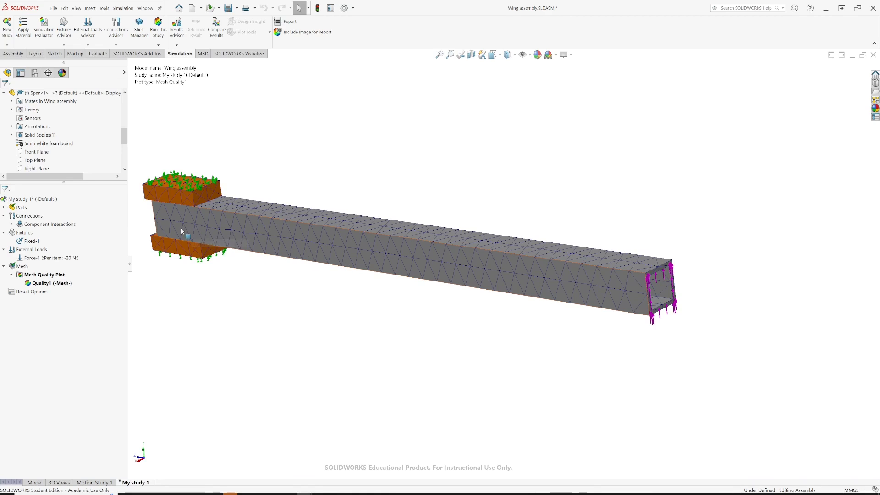
{"action": "scroll", "coordinate": [182, 231], "scroll_direction": "up", "scroll_amount": 1}
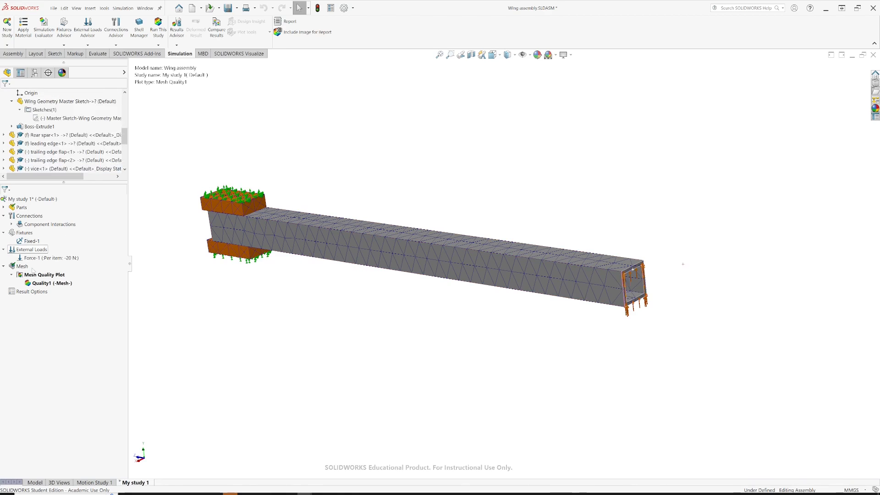
Step: Run the static study and solve it with small displacement, declining the large displacement option
{"action": "left_click", "coordinate": [158, 28]}
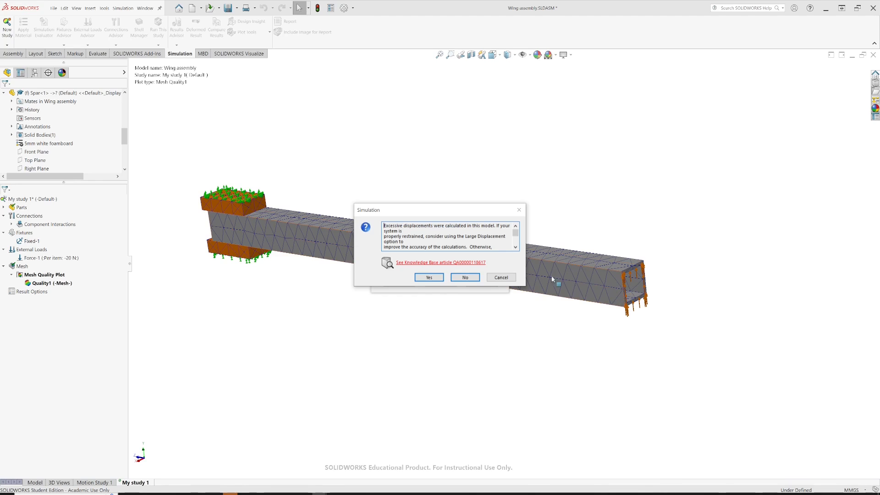
{"action": "scroll", "coordinate": [516, 250], "scroll_direction": "down", "scroll_amount": 2}
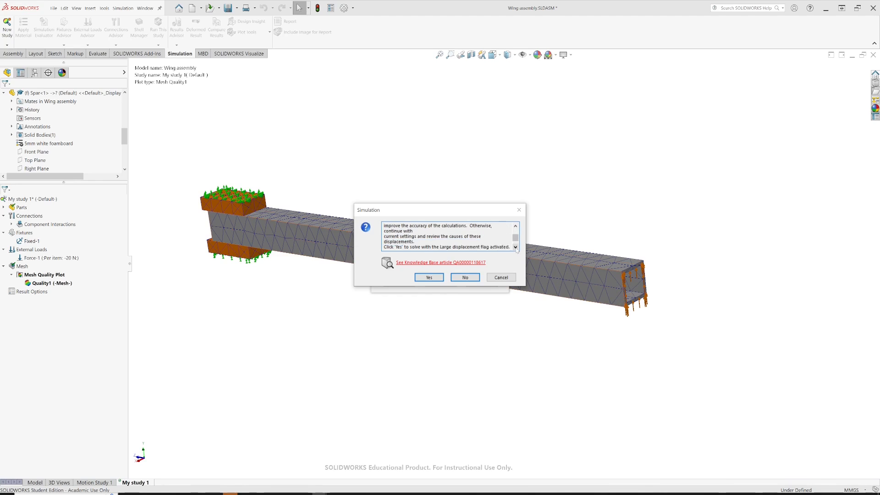
{"action": "left_click", "coordinate": [516, 249]}
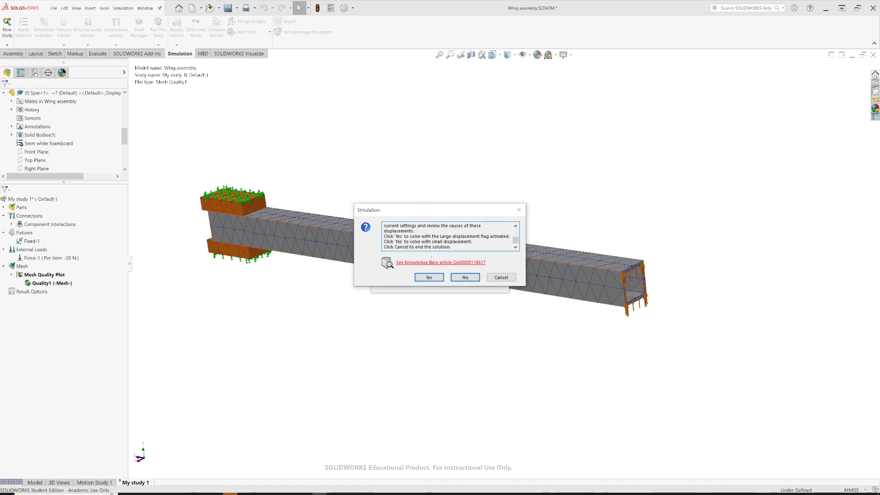
{"action": "left_click", "coordinate": [464, 278]}
{"action": "left_click", "coordinate": [465, 278]}
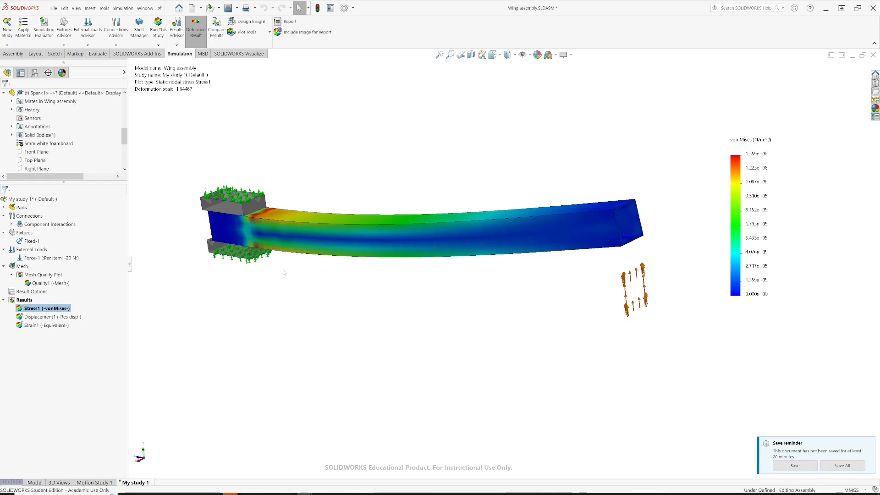
Step: Examine the von Mises stress plot on the deformed spar, from the vice clamp out to the loaded tip
{"action": "middle_click_drag", "start_coordinate": [316, 280], "coordinate": [218, 248]}
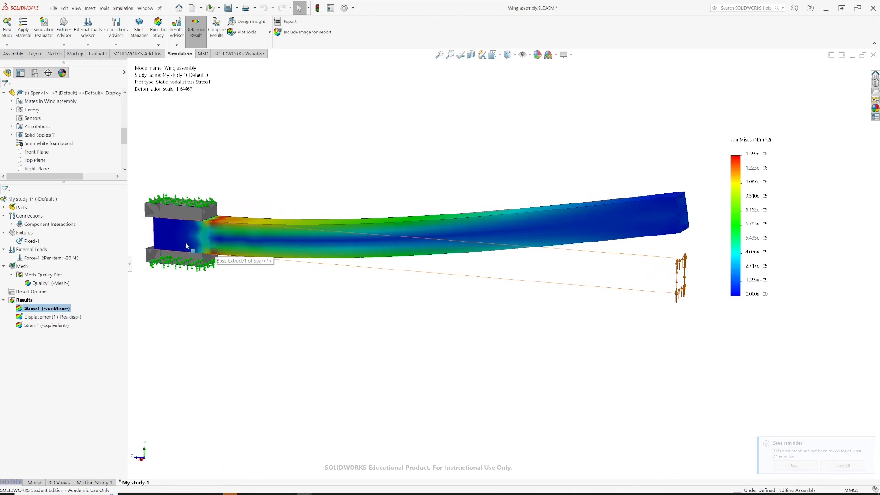
{"action": "scroll", "coordinate": [191, 240], "scroll_direction": "down", "scroll_amount": 1}
{"action": "scroll", "coordinate": [272, 241], "scroll_direction": "up", "scroll_amount": 2}
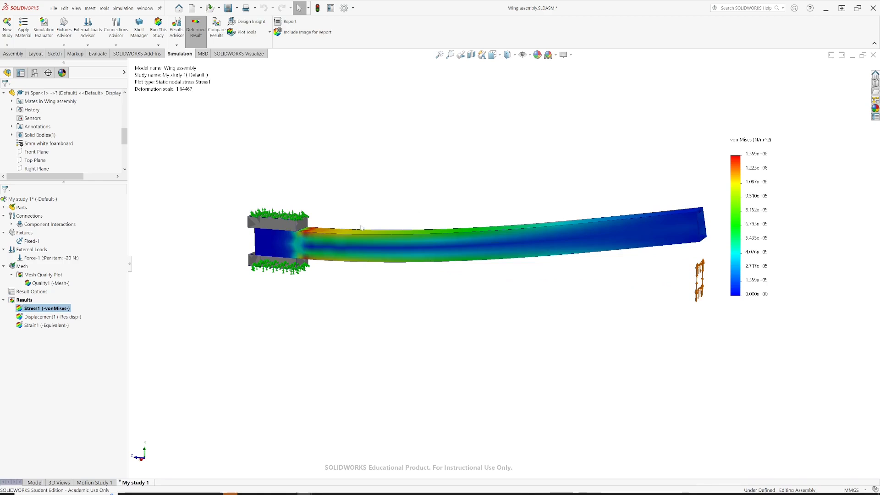
{"action": "scroll", "coordinate": [310, 242], "scroll_direction": "down", "scroll_amount": 3}
{"action": "scroll", "coordinate": [310, 242], "scroll_direction": "down", "scroll_amount": 1}
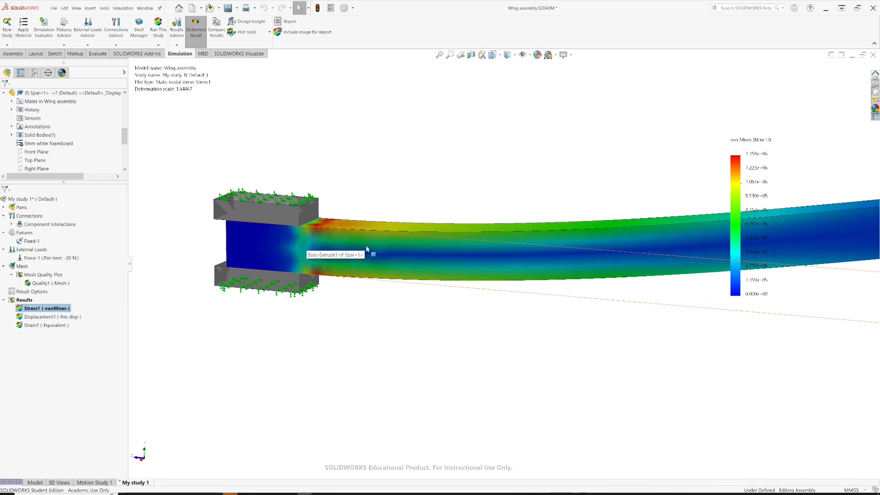
{"action": "middle_click_drag", "start_coordinate": [348, 249], "coordinate": [338, 269]}
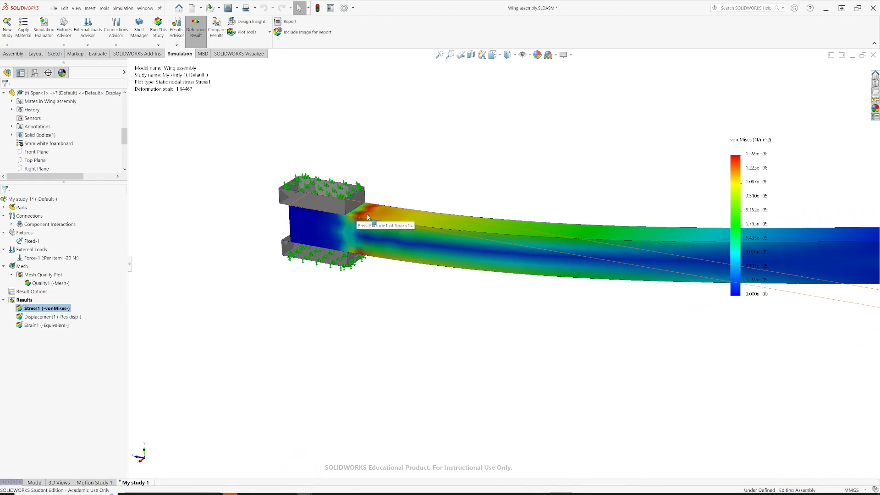
{"action": "scroll", "coordinate": [548, 254], "scroll_direction": "down", "scroll_amount": 1}
{"action": "scroll", "coordinate": [550, 252], "scroll_direction": "up", "scroll_amount": 1}
{"action": "scroll", "coordinate": [549, 252], "scroll_direction": "up", "scroll_amount": 2}
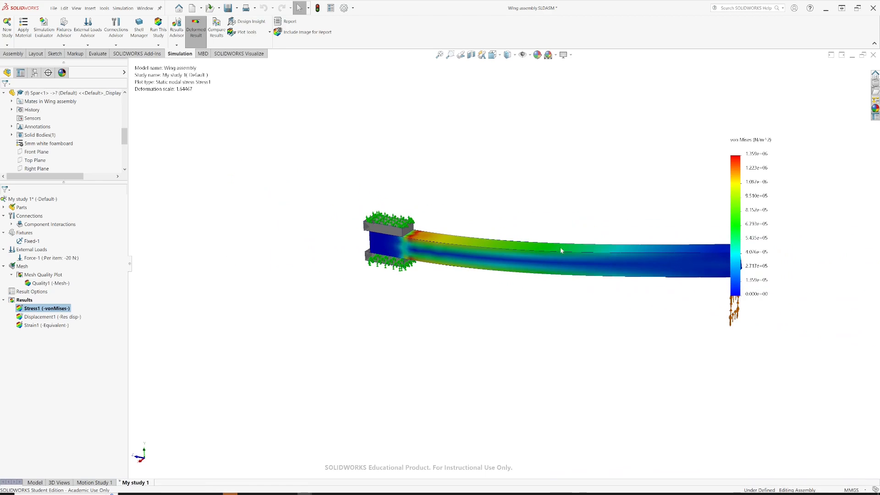
{"action": "middle_click_drag", "start_coordinate": [569, 259], "coordinate": [689, 283]}
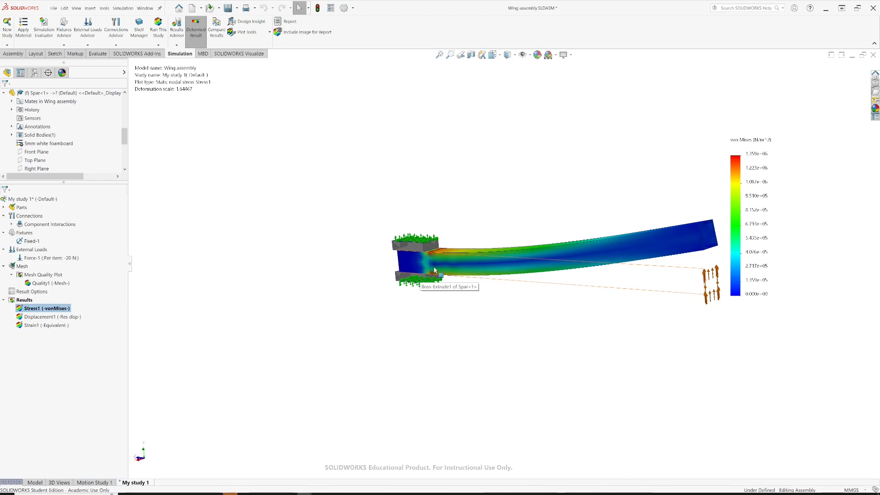
Step: Examine the stress concentration where the spar leaves the vice and compare its upper, lower and side faces
{"action": "scroll", "coordinate": [434, 270], "scroll_direction": "down", "scroll_amount": 2}
{"action": "middle_click_drag", "start_coordinate": [458, 269], "coordinate": [495, 273]}
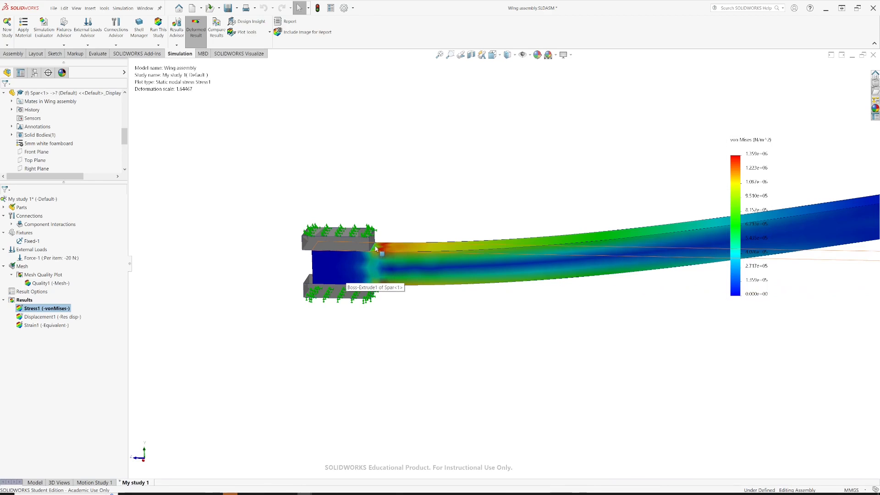
{"action": "middle_click_drag", "start_coordinate": [376, 249], "coordinate": [474, 269]}
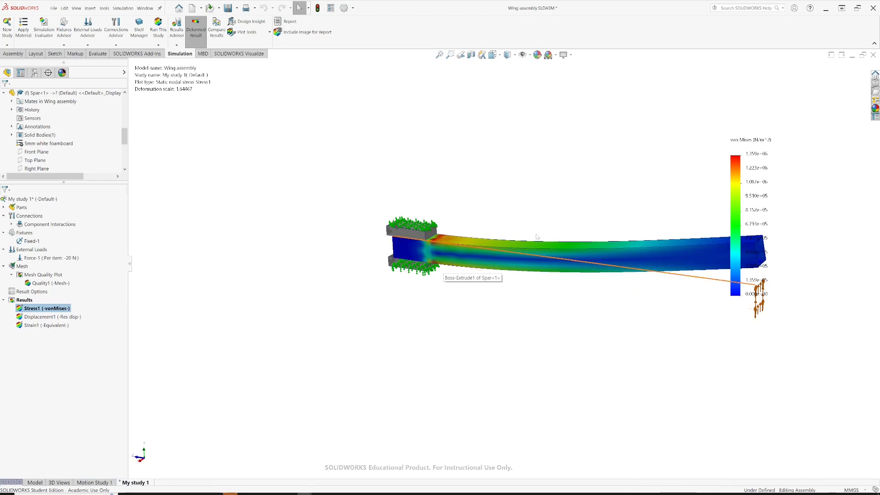
{"action": "mouse_move", "coordinate": [556, 258]}
{"action": "middle_mouse_down"}
{"action": "mouse_move", "coordinate": [487, 277]}
{"action": "mouse_move", "coordinate": [539, 244]}
{"action": "mouse_move", "coordinate": [544, 277]}
{"action": "mouse_move", "coordinate": [567, 255]}
{"action": "middle_mouse_up"}
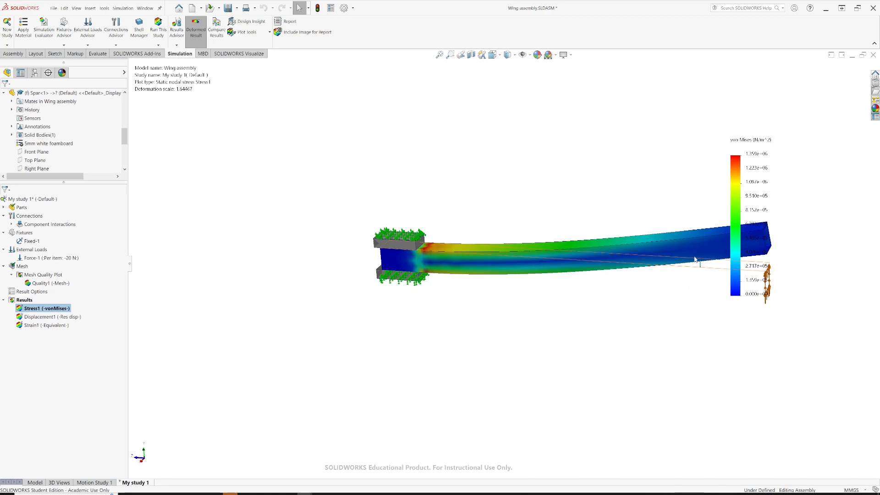
{"action": "scroll", "coordinate": [663, 264], "scroll_direction": "up", "scroll_amount": 1}
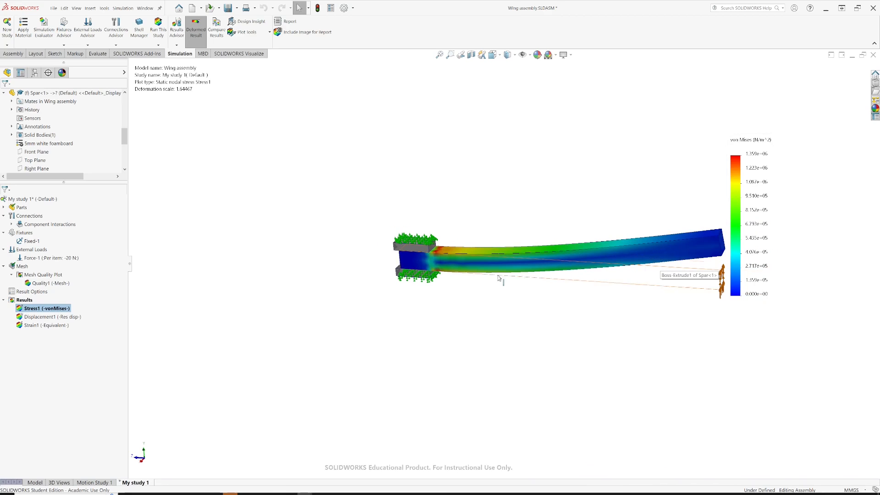
{"action": "mouse_move", "coordinate": [487, 276]}
{"action": "middle_mouse_down"}
{"action": "mouse_move", "coordinate": [462, 279]}
{"action": "mouse_move", "coordinate": [482, 276]}
{"action": "middle_mouse_up"}
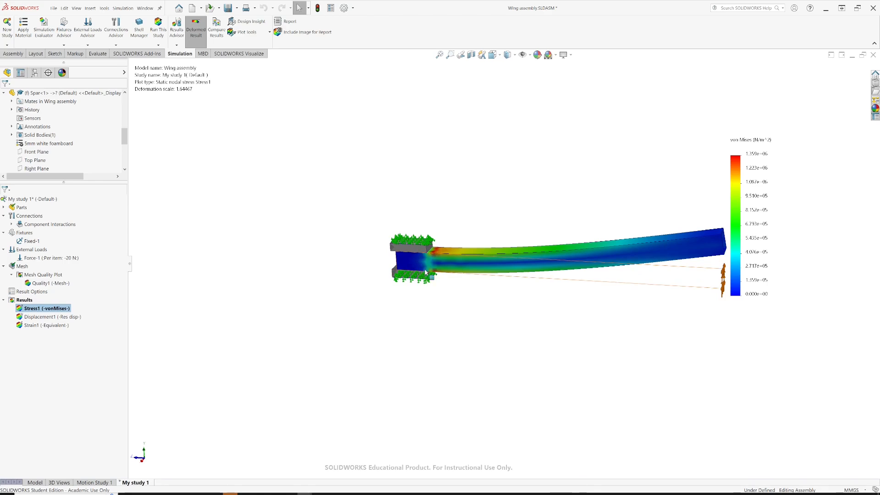
{"action": "scroll", "coordinate": [434, 269], "scroll_direction": "down", "scroll_amount": 3}
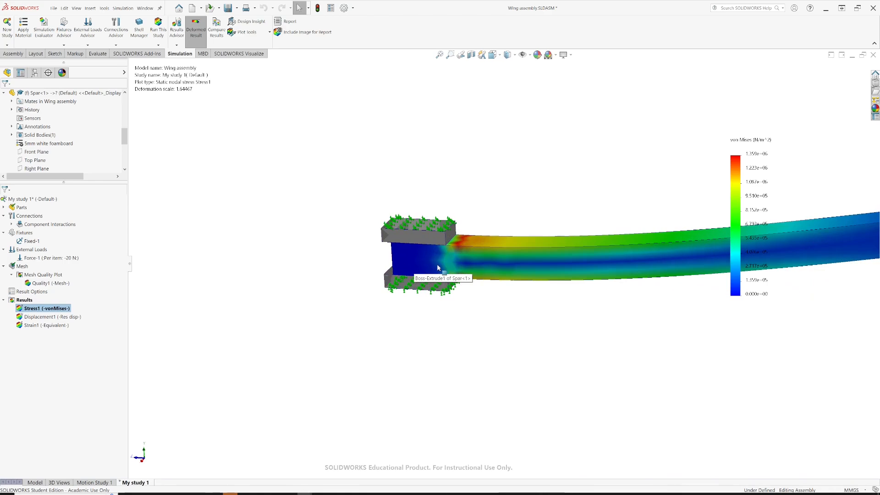
{"action": "scroll", "coordinate": [438, 268], "scroll_direction": "down", "scroll_amount": 1}
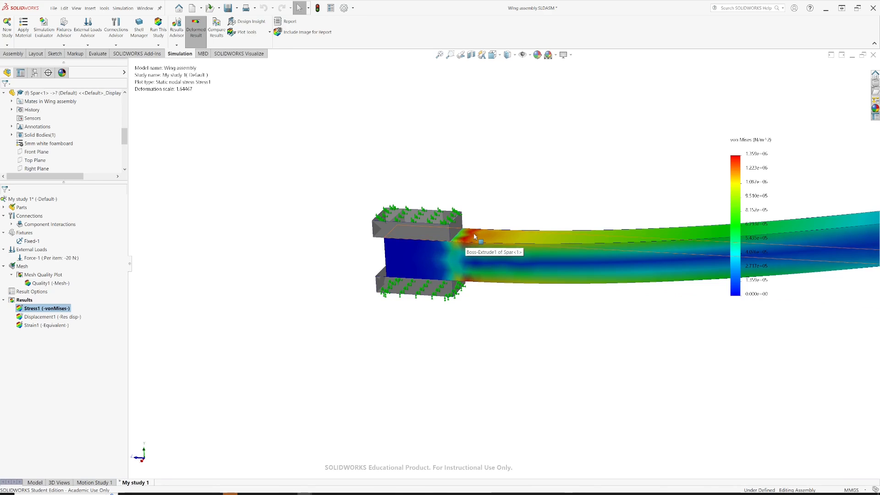
{"action": "scroll", "coordinate": [509, 300], "scroll_direction": "up", "scroll_amount": 1}
{"action": "middle_click_drag", "start_coordinate": [509, 301], "coordinate": [526, 301]}
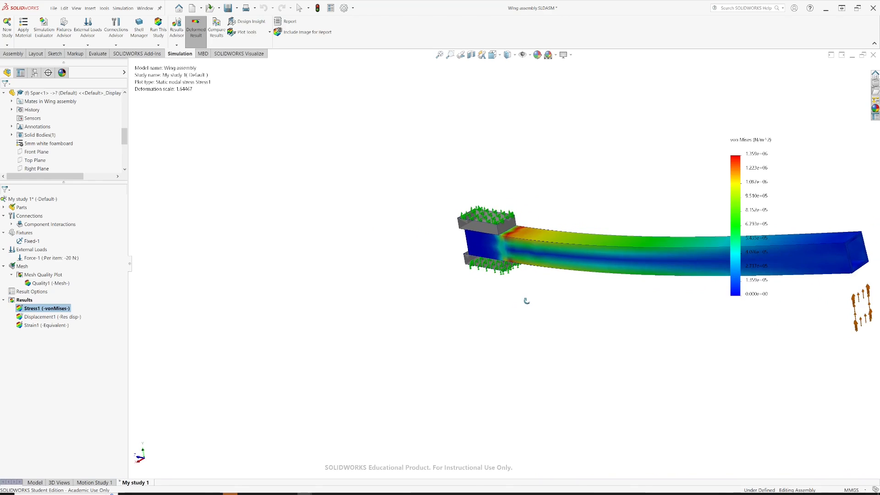
{"action": "scroll", "coordinate": [596, 279], "scroll_direction": "up", "scroll_amount": 1}
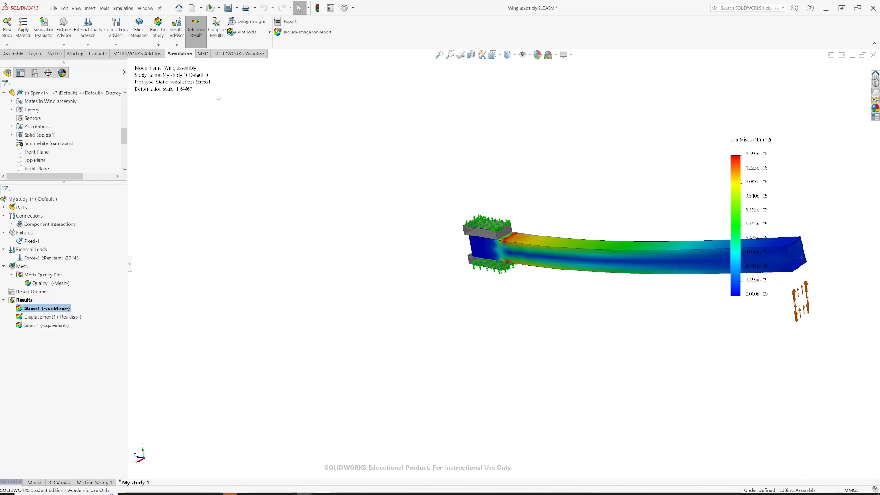
Step: Iso-clip the stress plot at about 1,080,000 N/m^2 and examine the remaining high-stress regions beside the vice
{"action": "left_click", "coordinate": [247, 33]}
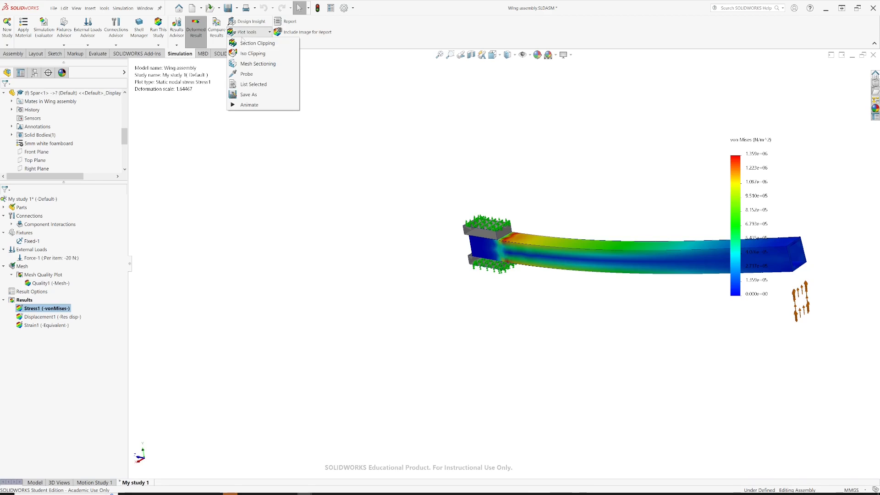
{"action": "left_click", "coordinate": [247, 53]}
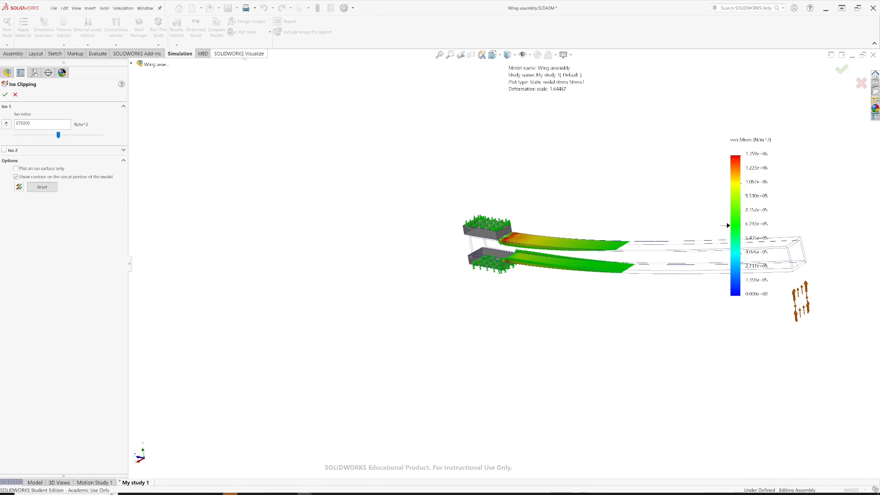
{"action": "left_click", "coordinate": [59, 135]}
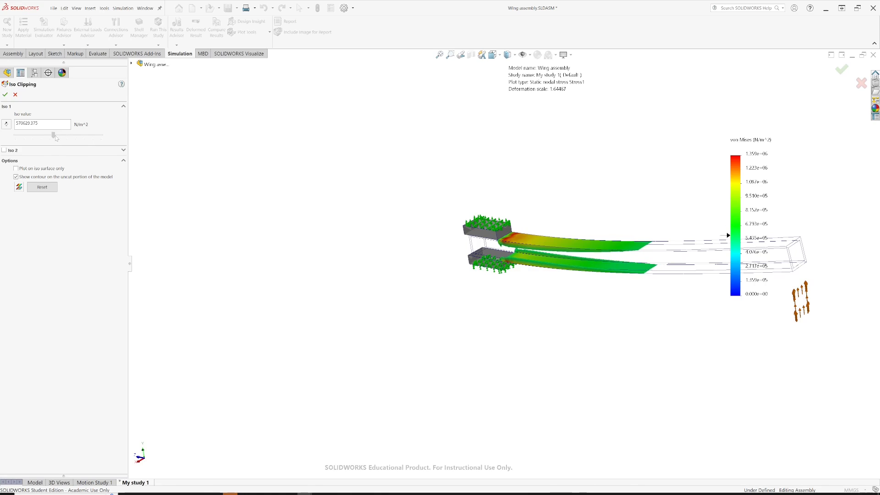
{"action": "left_click_drag", "start_coordinate": [60, 138], "coordinate": [86, 139]}
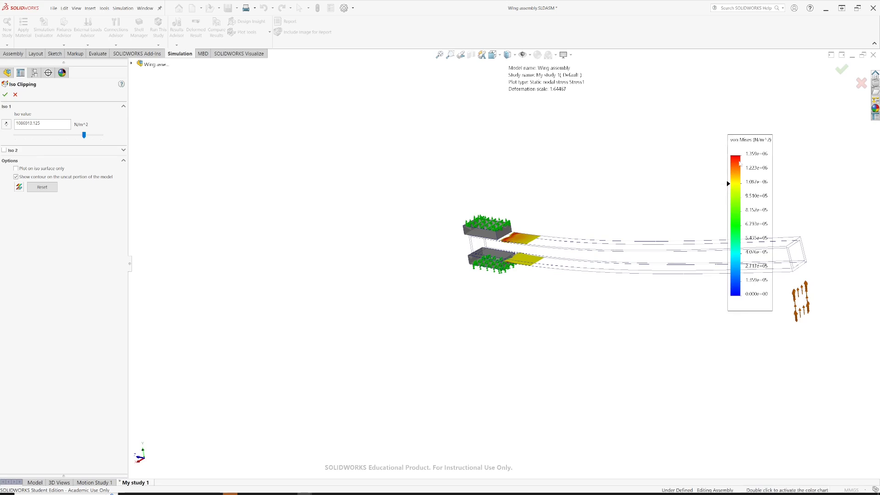
{"action": "scroll", "coordinate": [530, 259], "scroll_direction": "down", "scroll_amount": 2}
{"action": "scroll", "coordinate": [531, 259], "scroll_direction": "down", "scroll_amount": 3}
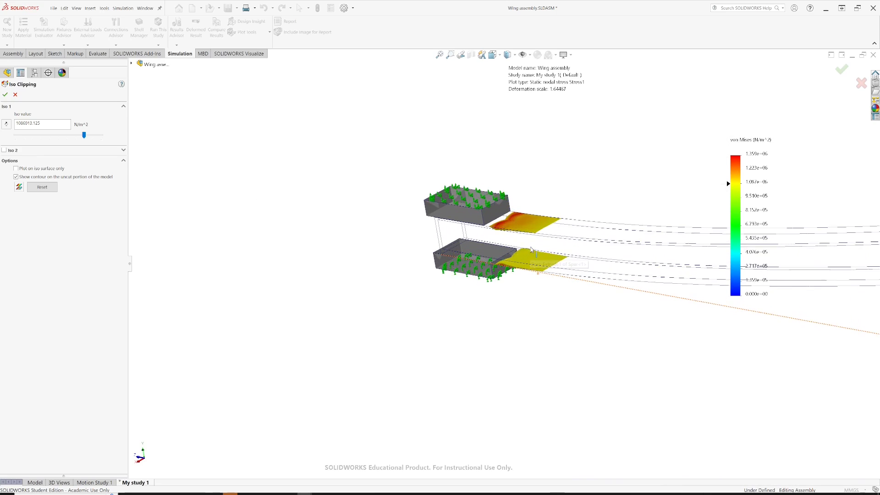
{"action": "middle_click_drag", "start_coordinate": [530, 260], "coordinate": [507, 213]}
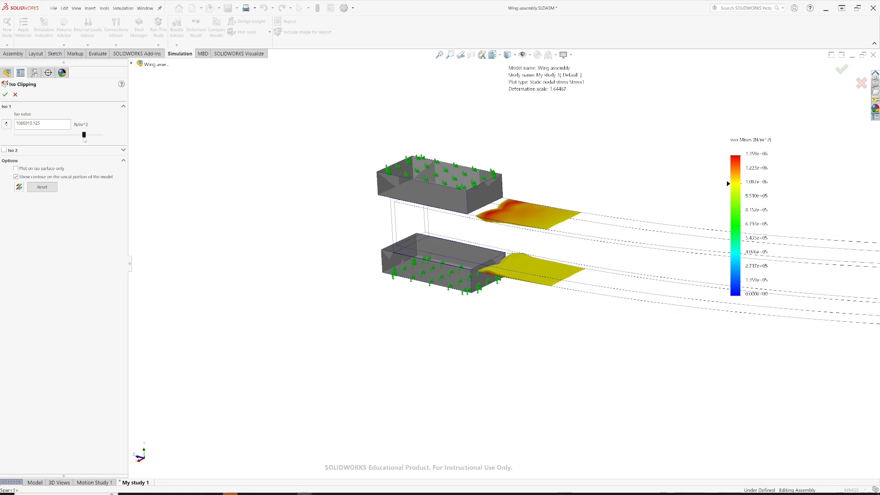
Step: Examine the spar with the iso value at about 448,000, 177,000 and 788,000 N/m^2, and cancel the iso clipping
{"action": "left_click_drag", "start_coordinate": [85, 137], "coordinate": [44, 142]}
{"action": "middle_click_drag", "start_coordinate": [319, 202], "coordinate": [545, 268]}
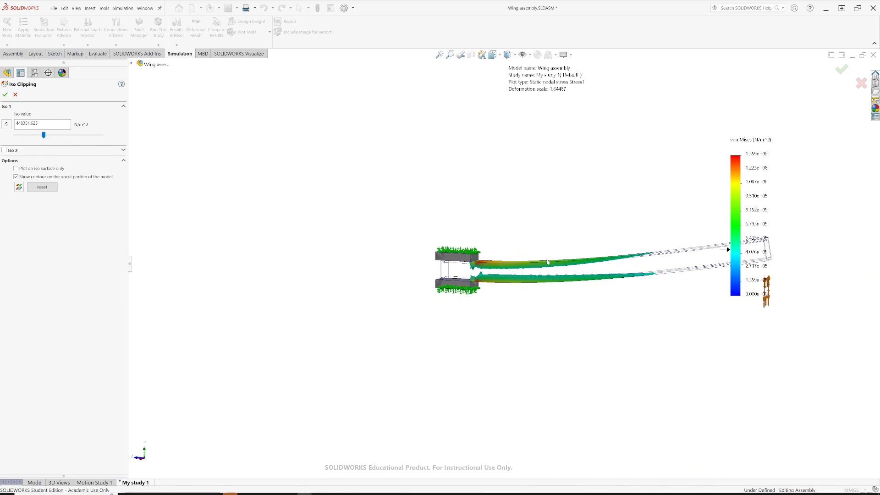
{"action": "left_click_drag", "start_coordinate": [44, 139], "coordinate": [27, 138]}
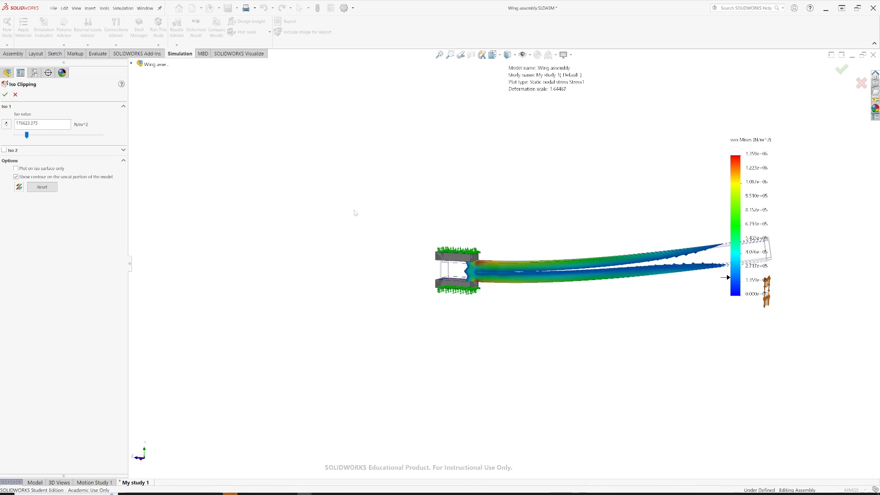
{"action": "middle_click_drag", "start_coordinate": [522, 232], "coordinate": [549, 266]}
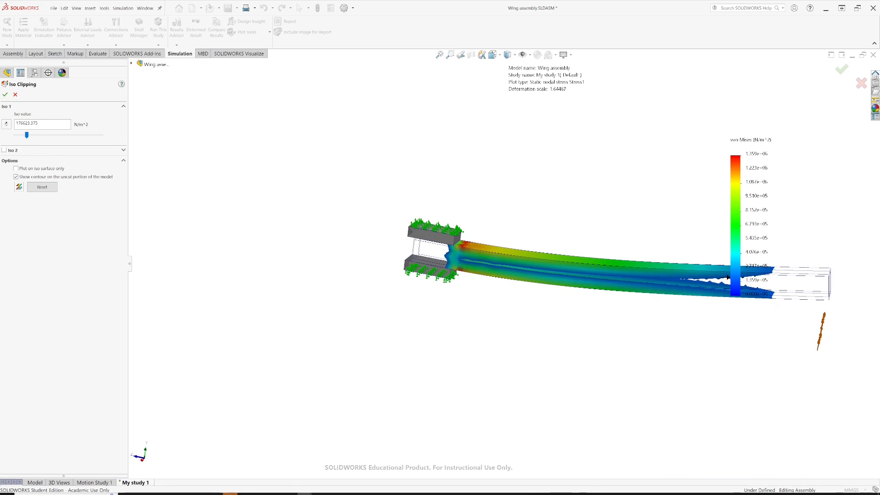
{"action": "left_click_drag", "start_coordinate": [26, 135], "coordinate": [65, 135]}
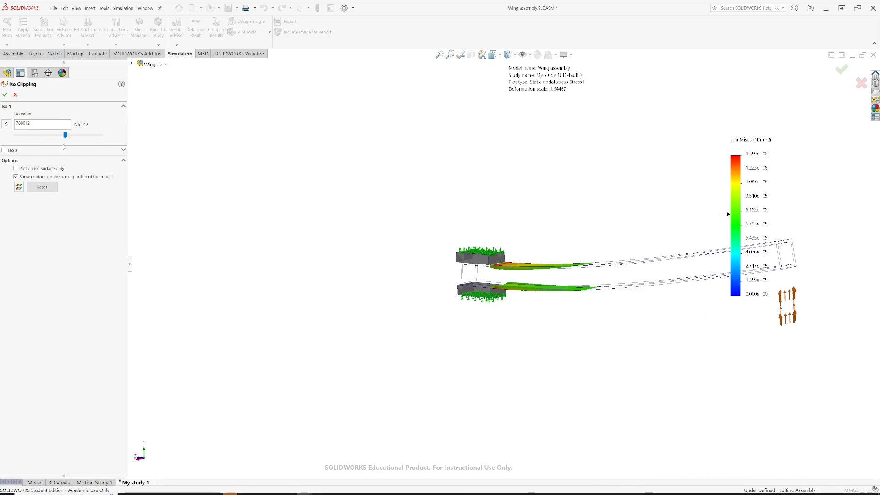
{"action": "left_click", "coordinate": [15, 94]}
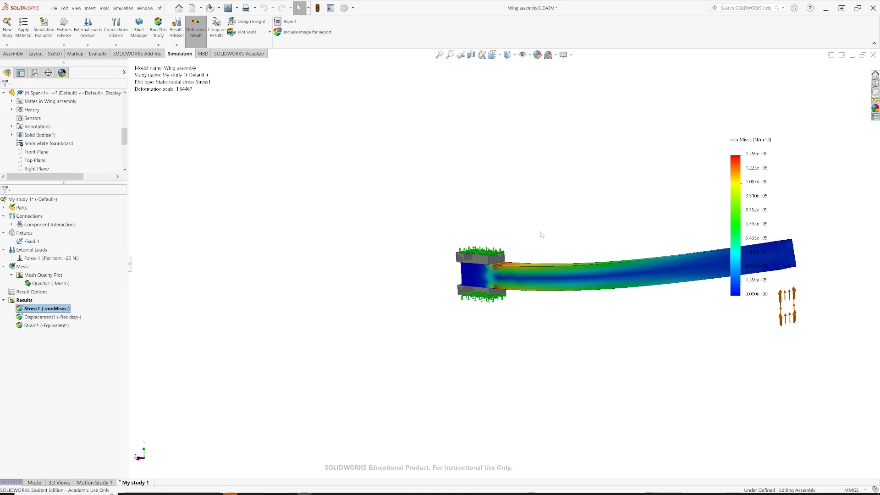
Step: Set the deformed shape of the von Mises stress plot to true scale and inspect the spar's bending
{"action": "scroll", "coordinate": [542, 235], "scroll_direction": "down", "scroll_amount": 2}
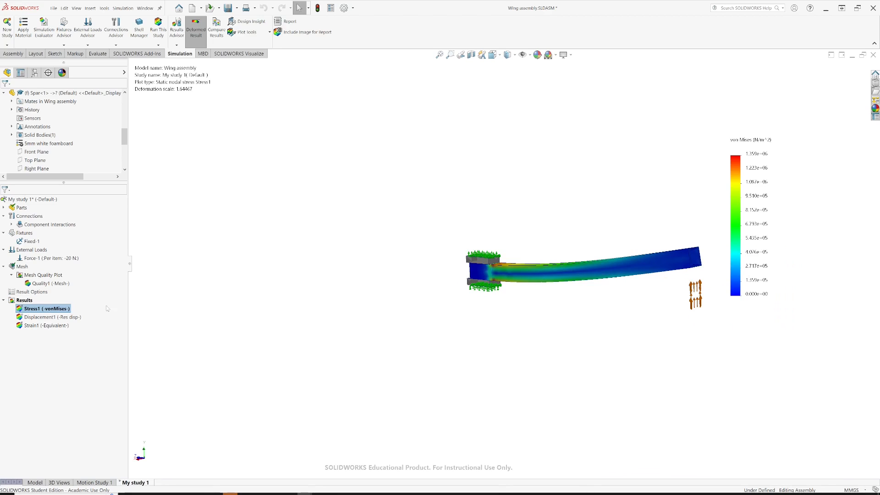
{"action": "right_click", "coordinate": [31, 309]}
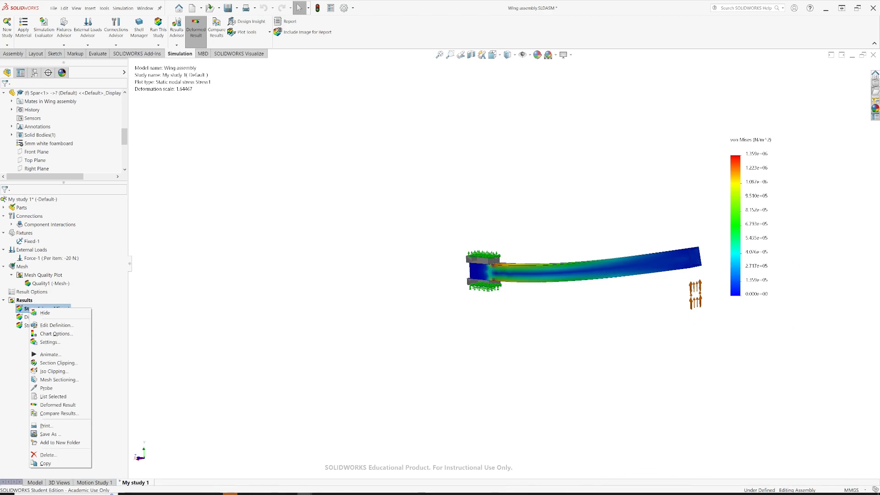
{"action": "left_click", "coordinate": [51, 325]}
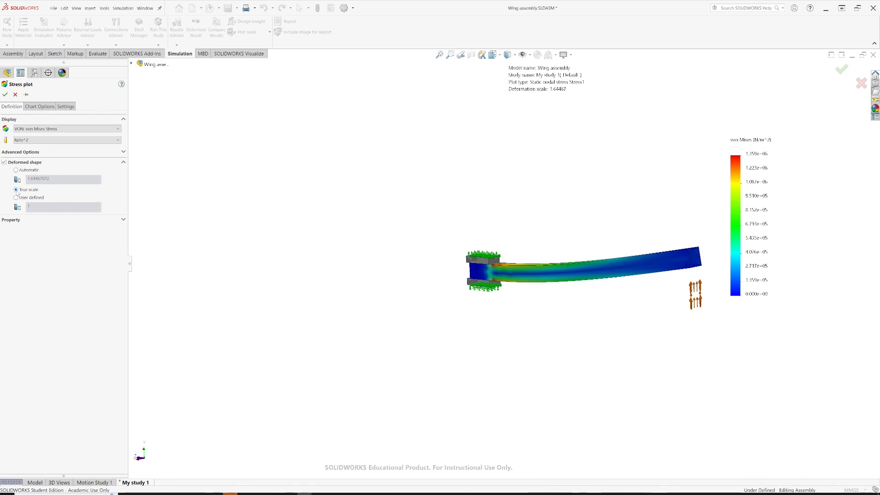
{"action": "left_click", "coordinate": [6, 95]}
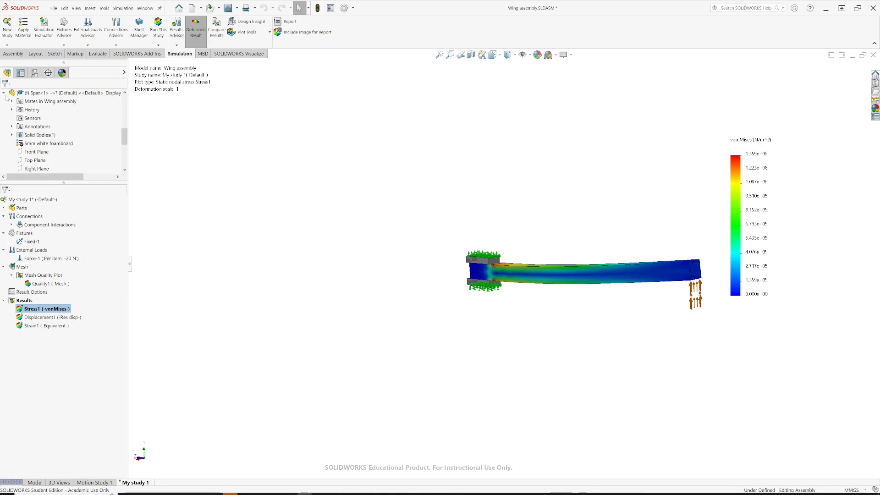
{"action": "middle_click_drag", "start_coordinate": [385, 237], "coordinate": [404, 257]}
{"action": "middle_click_drag", "start_coordinate": [605, 282], "coordinate": [626, 275]}
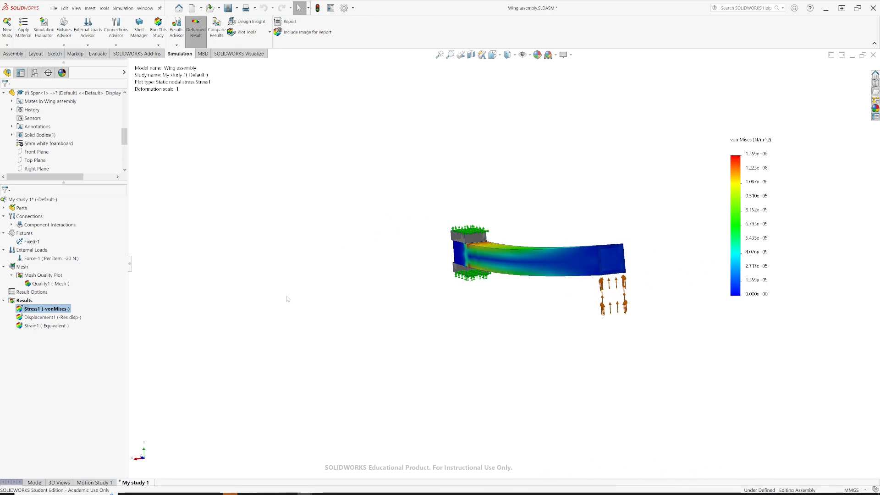
Step: Display the spar's resultant displacement plot and compare its tip deflection with the Structural design & analysis sheet of the Excel wing design spreadsheet
{"action": "left_click", "coordinate": [37, 318]}
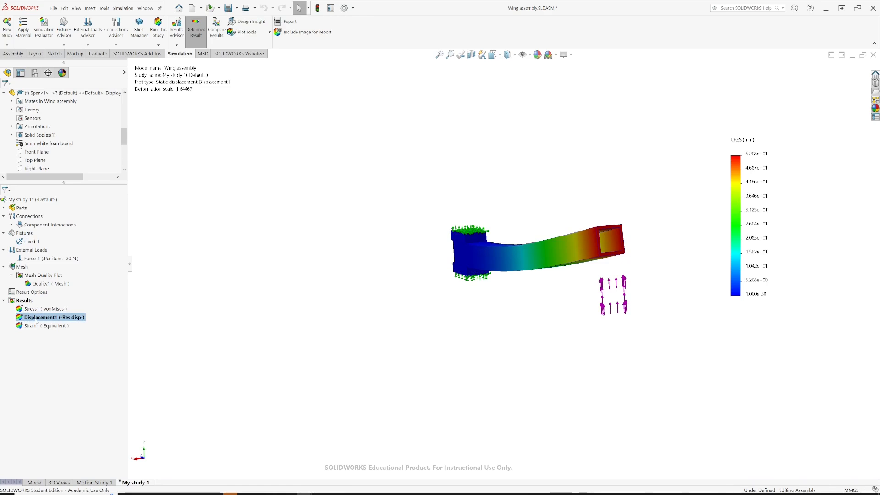
{"action": "mouse_move", "coordinate": [446, 322]}
{"action": "middle_mouse_down"}
{"action": "mouse_move", "coordinate": [480, 319]}
{"action": "mouse_move", "coordinate": [444, 324]}
{"action": "mouse_move", "coordinate": [442, 309]}
{"action": "middle_mouse_up"}
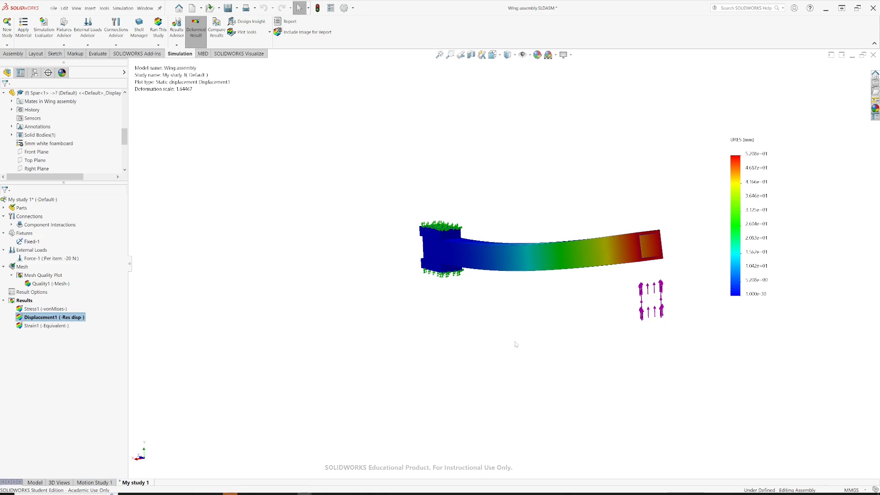
{"action": "key", "text": "alt+Tab"}
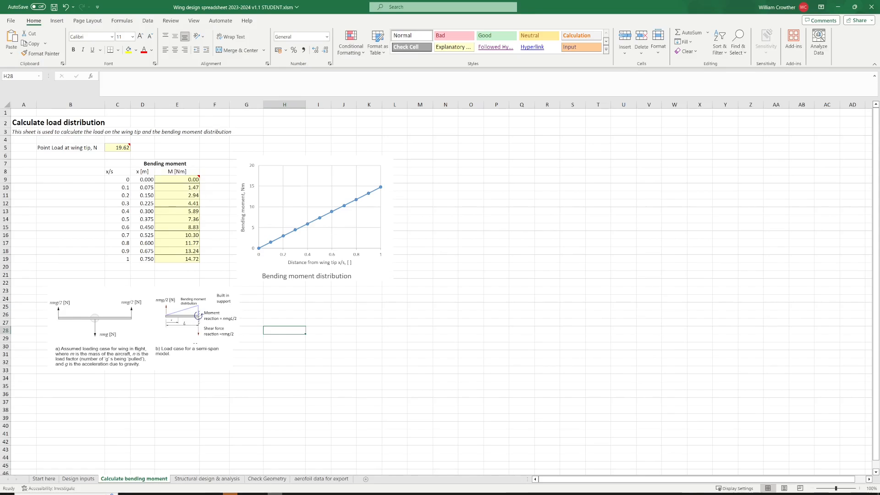
{"action": "left_click", "coordinate": [225, 480]}
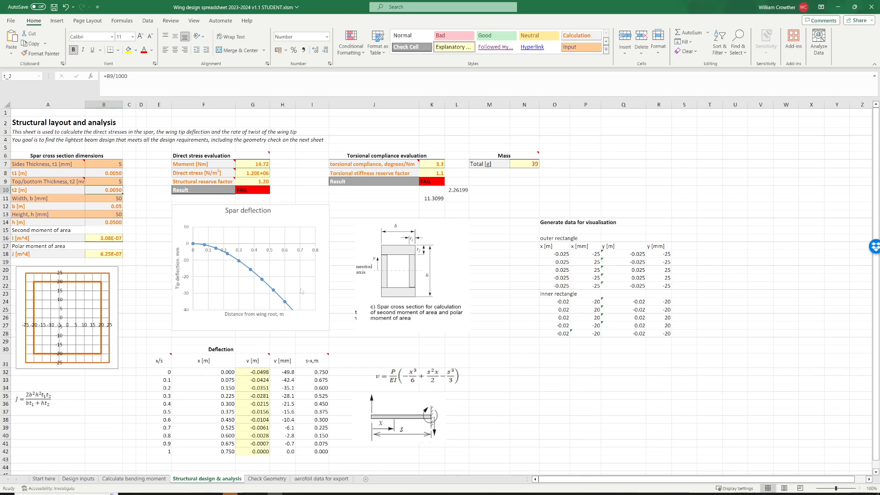
{"action": "key", "text": "alt+Tab"}
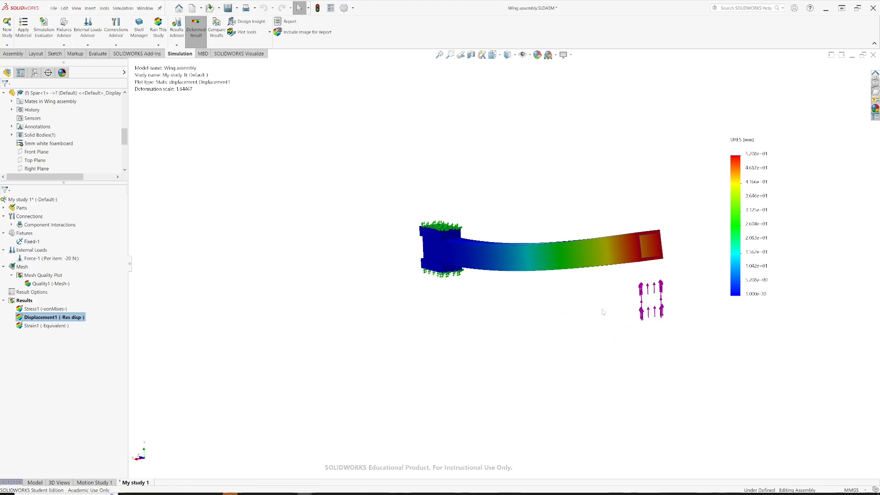
{"action": "mouse_move", "coordinate": [576, 276]}
{"action": "middle_mouse_down"}
{"action": "mouse_move", "coordinate": [527, 258]}
{"action": "mouse_move", "coordinate": [579, 275]}
{"action": "mouse_move", "coordinate": [581, 285]}
{"action": "mouse_move", "coordinate": [579, 271]}
{"action": "middle_mouse_up"}
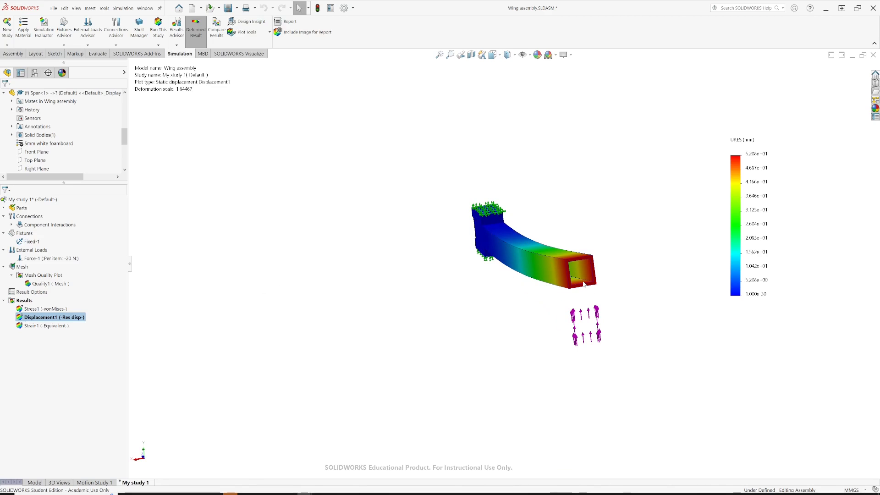
{"action": "middle_click_drag", "start_coordinate": [583, 284], "coordinate": [578, 275]}
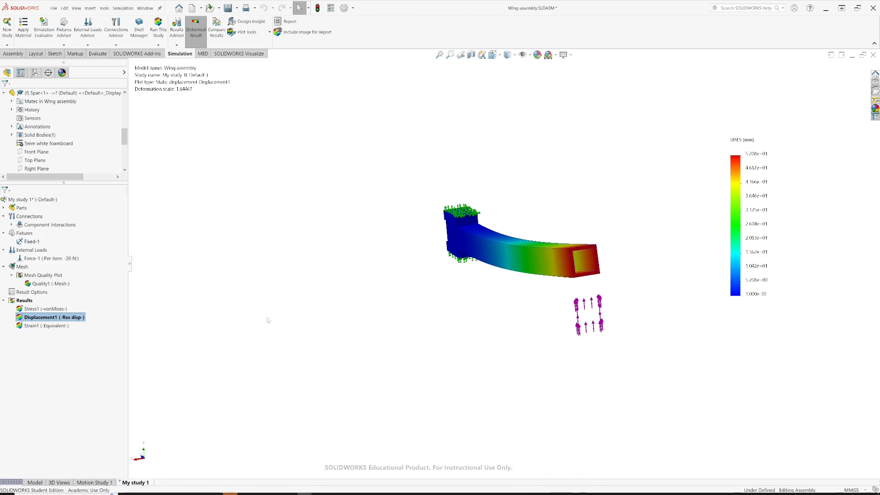
Step: Display the von Mises stress plot and compare the spar's stress near the vice with the direct stress in the Excel spreadsheet
{"action": "double_click", "coordinate": [37, 309]}
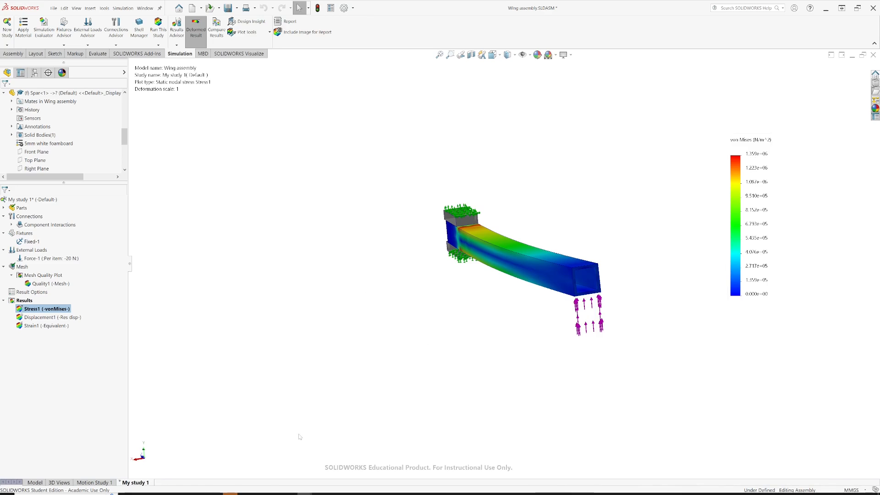
{"action": "left_click", "coordinate": [275, 494]}
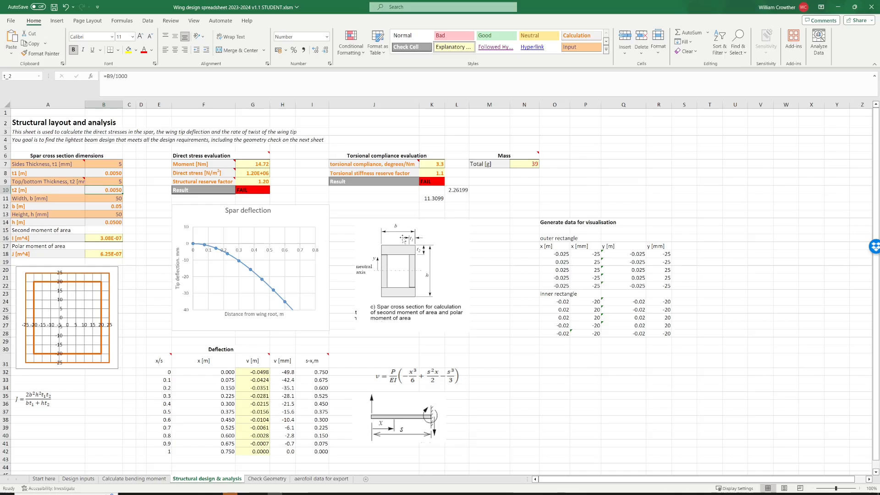
{"action": "key", "text": "alt+Tab"}
{"action": "scroll", "coordinate": [481, 246], "scroll_direction": "down", "scroll_amount": 3}
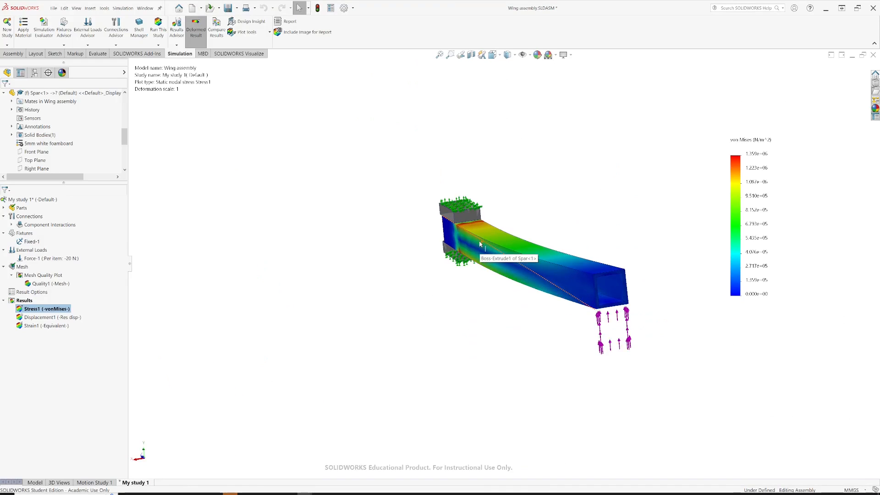
{"action": "scroll", "coordinate": [480, 244], "scroll_direction": "up", "scroll_amount": 1}
{"action": "middle_click_drag", "start_coordinate": [479, 265], "coordinate": [509, 229]}
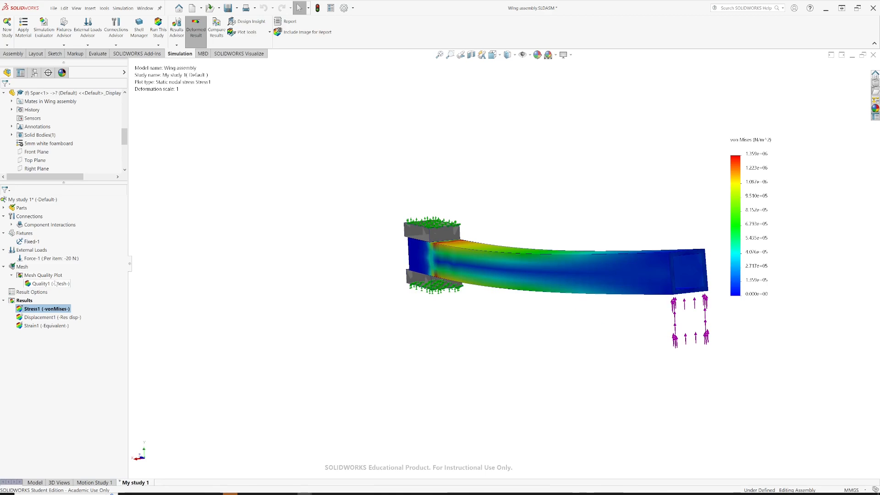
Step: Remesh the spar and vice with the mesh density about midway between coarse and fine
{"action": "left_click", "coordinate": [22, 267]}
{"action": "double_click", "coordinate": [22, 267]}
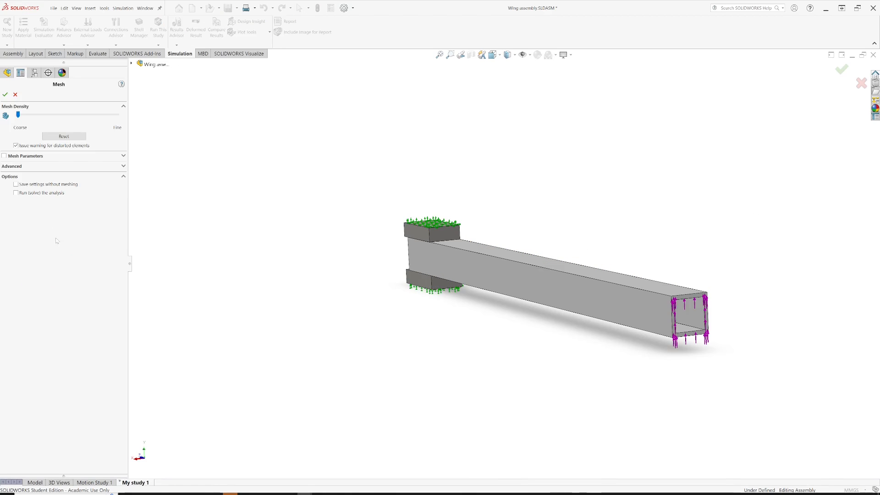
{"action": "left_click", "coordinate": [66, 115]}
{"action": "left_click", "coordinate": [59, 115]}
{"action": "left_click_drag", "start_coordinate": [66, 116], "coordinate": [64, 115]}
{"action": "left_click", "coordinate": [5, 94]}
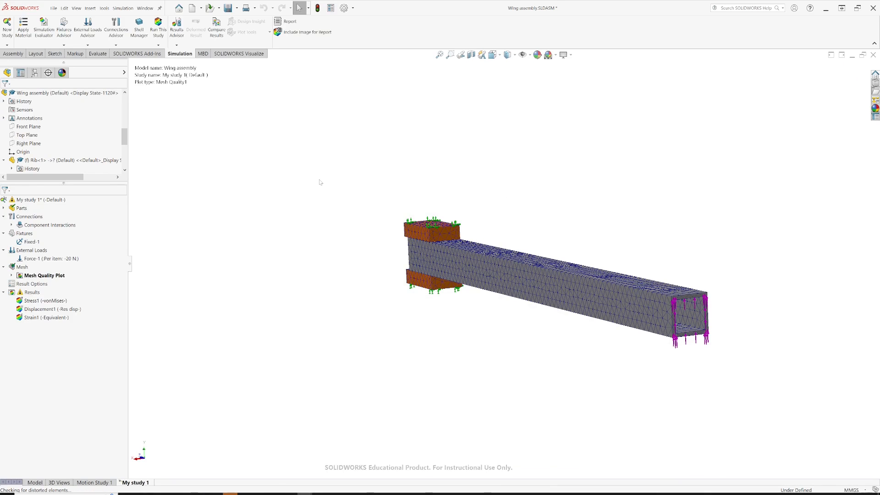
{"action": "scroll", "coordinate": [531, 281], "scroll_direction": "up", "scroll_amount": 2}
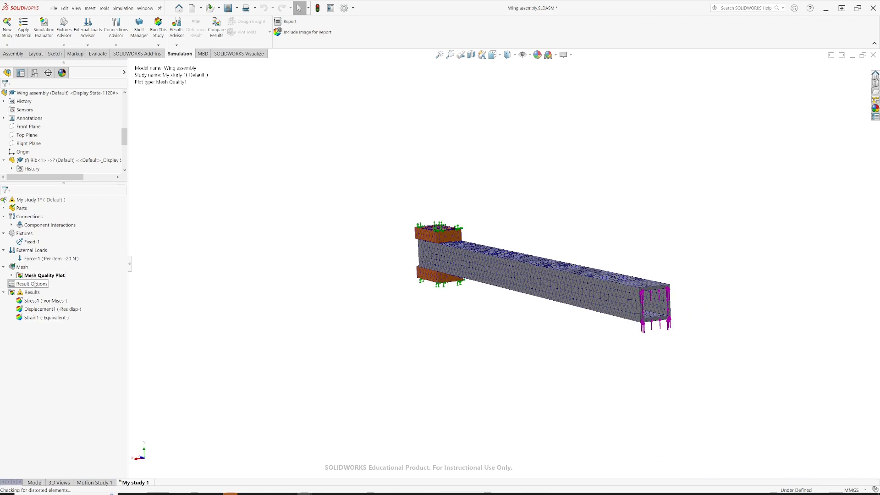
Step: Remesh the spar and vice at a finer density and inspect the elements around the vice
{"action": "right_click", "coordinate": [13, 269]}
{"action": "left_click", "coordinate": [46, 272]}
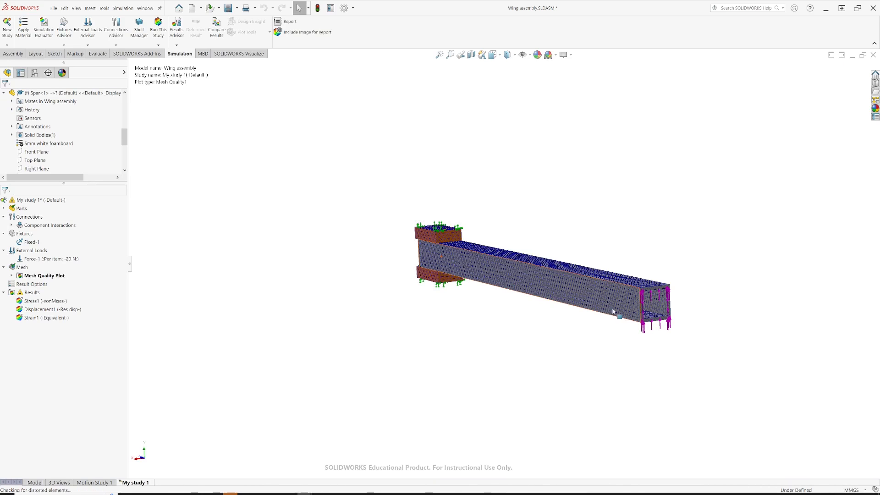
{"action": "scroll", "coordinate": [458, 260], "scroll_direction": "down", "scroll_amount": 1}
{"action": "scroll", "coordinate": [458, 260], "scroll_direction": "down", "scroll_amount": 4}
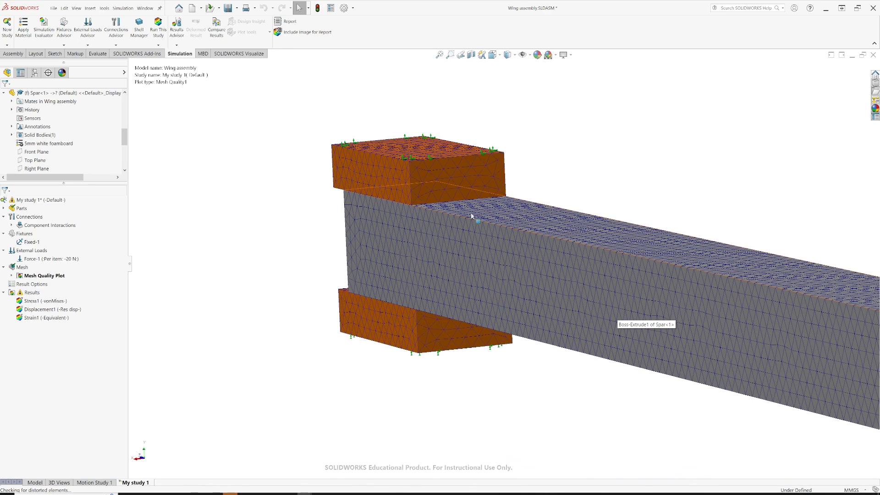
{"action": "scroll", "coordinate": [531, 287], "scroll_direction": "up", "scroll_amount": 3}
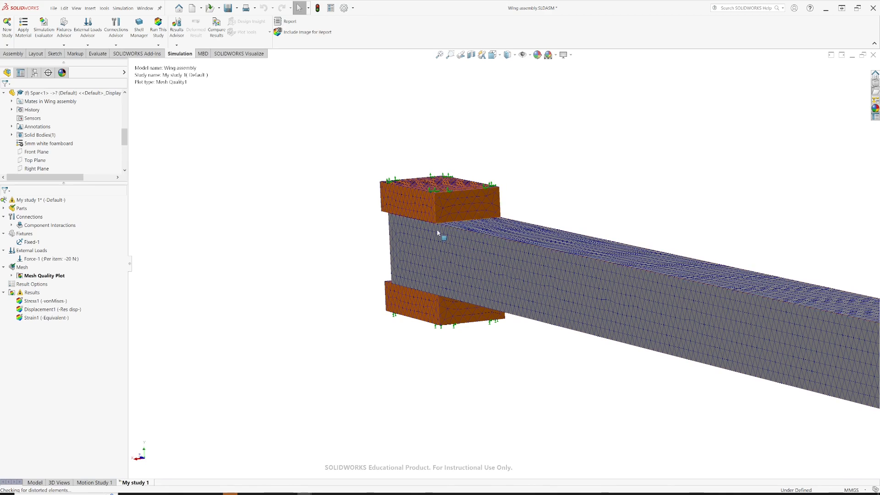
{"action": "middle_click_drag", "start_coordinate": [463, 227], "coordinate": [458, 275]}
{"action": "scroll", "coordinate": [458, 275], "scroll_direction": "up", "scroll_amount": 2}
Step: Run the study on the new mesh, read the excessive-displacement message and solve with small displacement
{"action": "left_click", "coordinate": [159, 28]}
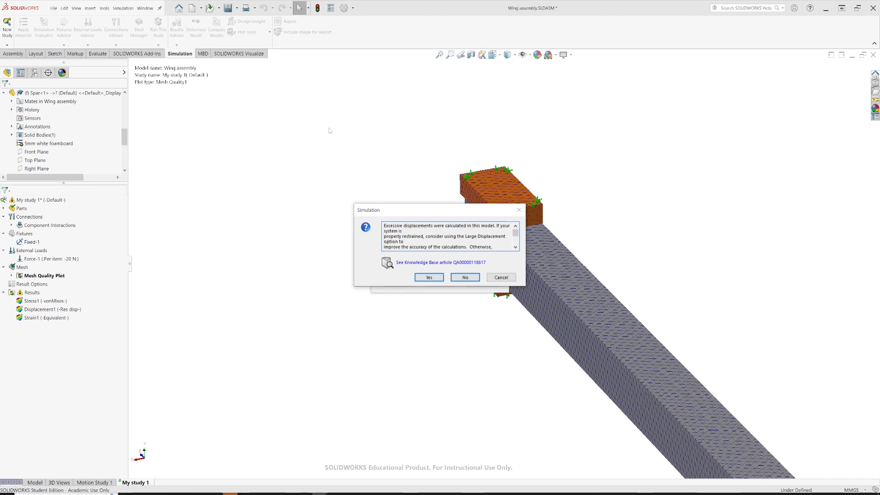
{"action": "left_click", "coordinate": [516, 248]}
{"action": "left_click", "coordinate": [516, 248]}
{"action": "left_click", "coordinate": [515, 248]}
{"action": "left_click", "coordinate": [516, 248]}
{"action": "left_click", "coordinate": [515, 248]}
{"action": "left_click", "coordinate": [515, 248]}
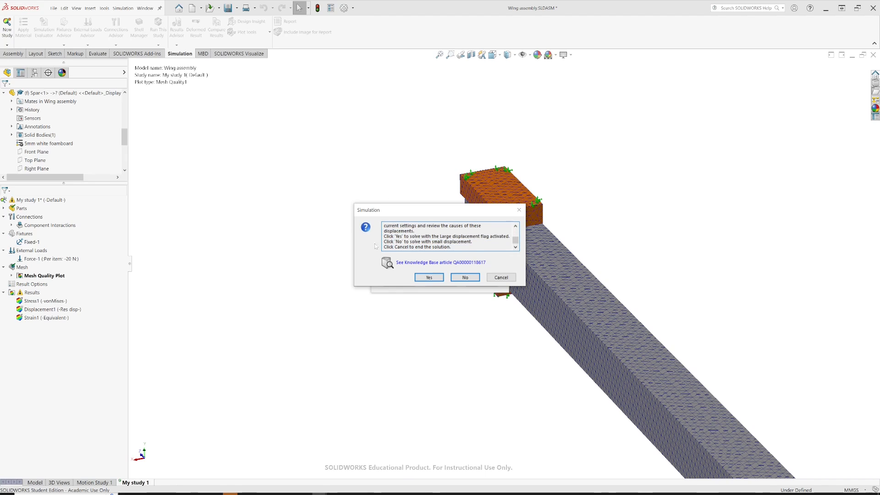
{"action": "left_click", "coordinate": [469, 278]}
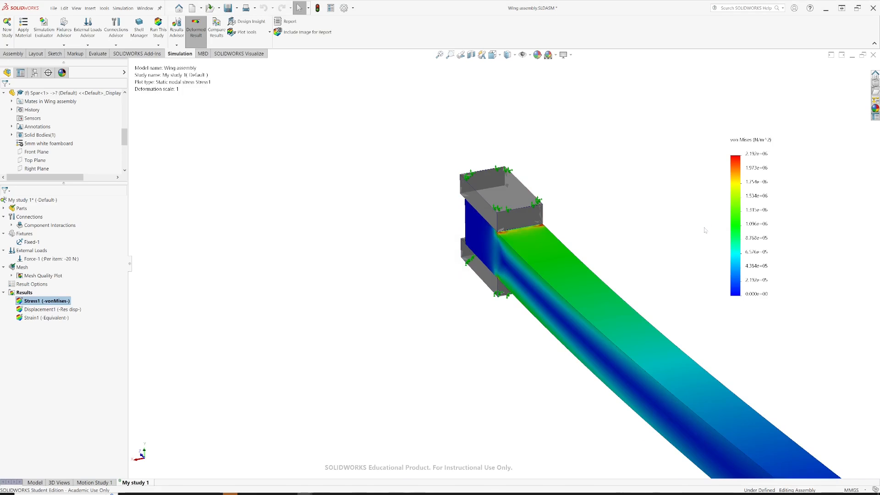
Step: Examine the von Mises stress concentrations at the corners and edge where the spar leaves the vice, and along the whole spar
{"action": "scroll", "coordinate": [581, 287], "scroll_direction": "up", "scroll_amount": 5}
{"action": "middle_click_drag", "start_coordinate": [585, 297], "coordinate": [516, 309]}
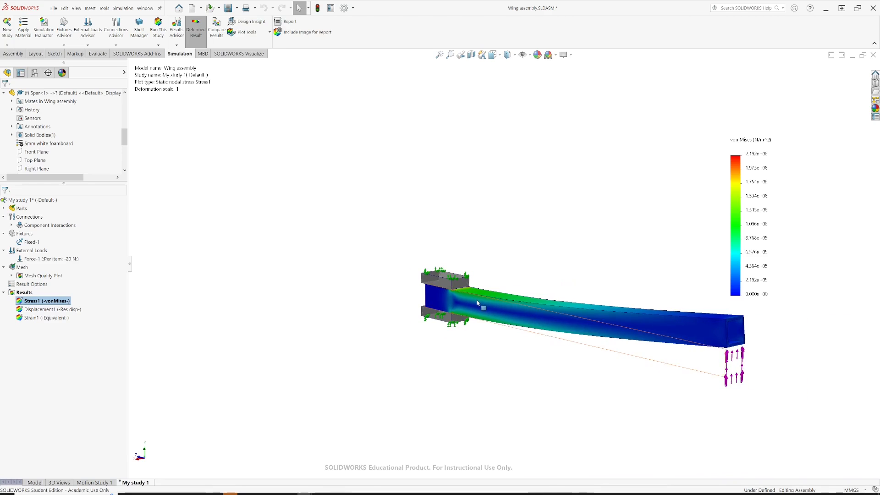
{"action": "scroll", "coordinate": [476, 304], "scroll_direction": "down", "scroll_amount": 3}
{"action": "scroll", "coordinate": [476, 303], "scroll_direction": "down", "scroll_amount": 5}
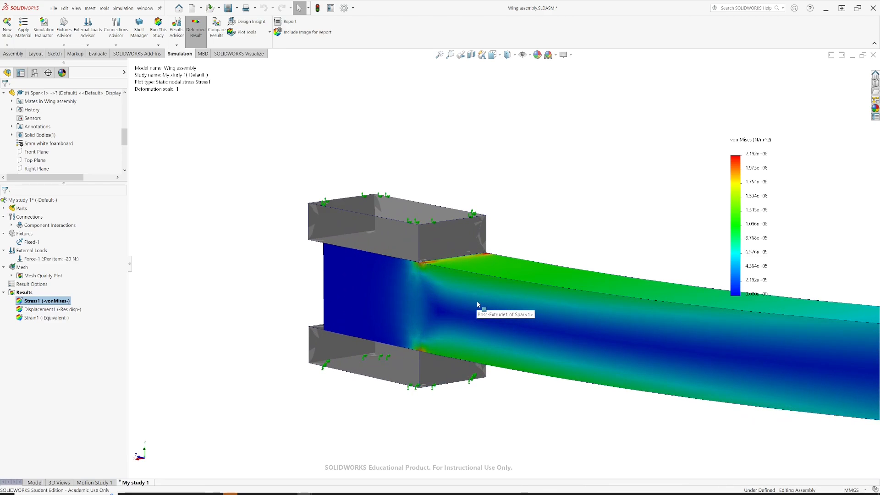
{"action": "scroll", "coordinate": [445, 287], "scroll_direction": "down", "scroll_amount": 6}
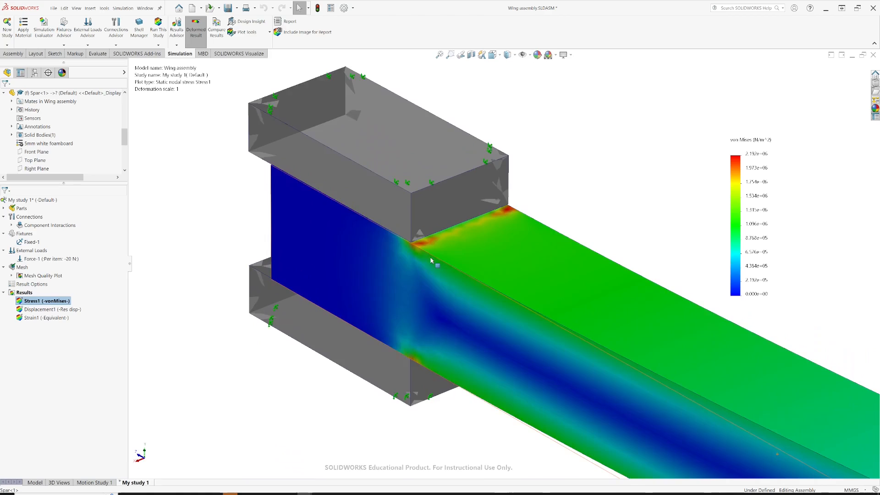
{"action": "scroll", "coordinate": [427, 252], "scroll_direction": "down", "scroll_amount": 2}
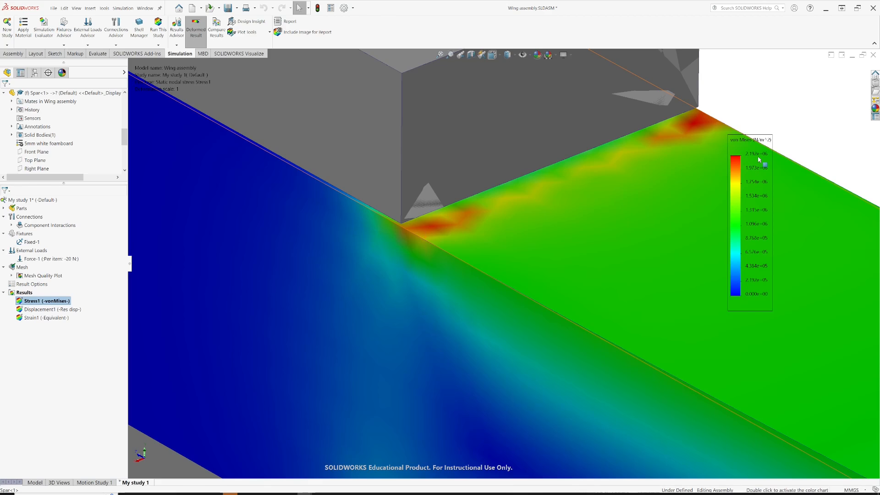
{"action": "scroll", "coordinate": [444, 223], "scroll_direction": "up", "scroll_amount": 5}
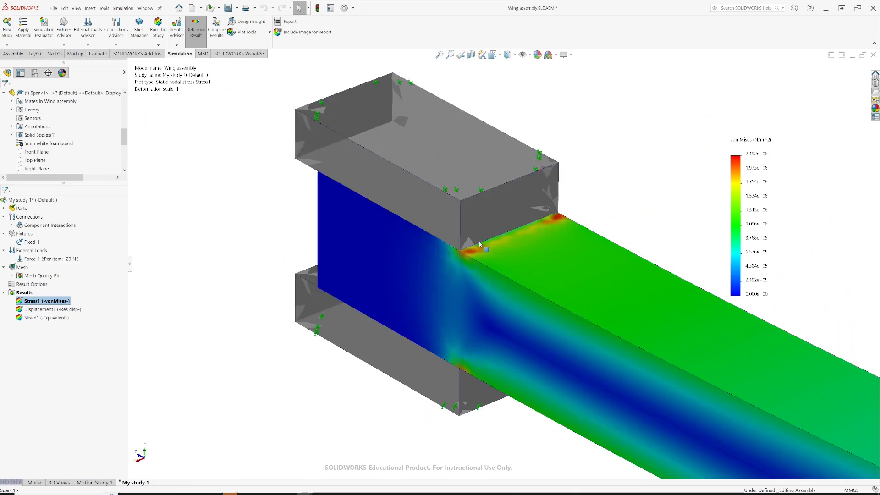
{"action": "scroll", "coordinate": [480, 244], "scroll_direction": "up", "scroll_amount": 9}
{"action": "right_click", "coordinate": [20, 251]}
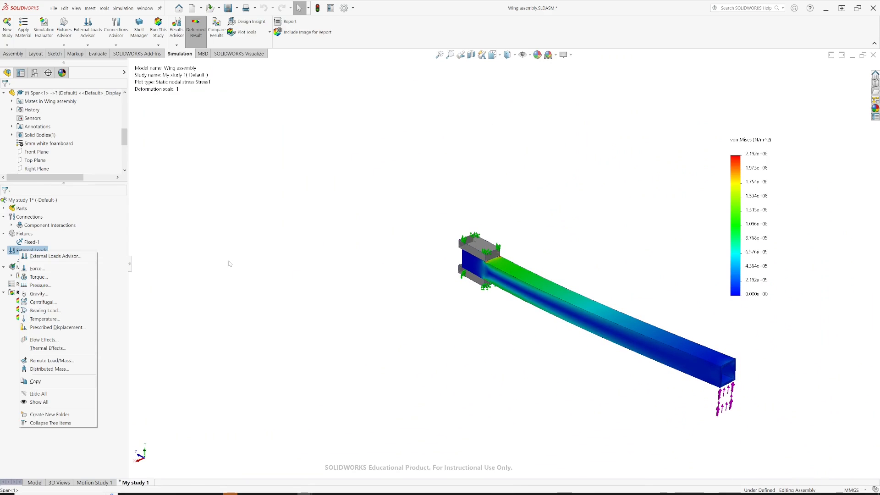
{"action": "left_click", "coordinate": [229, 261]}
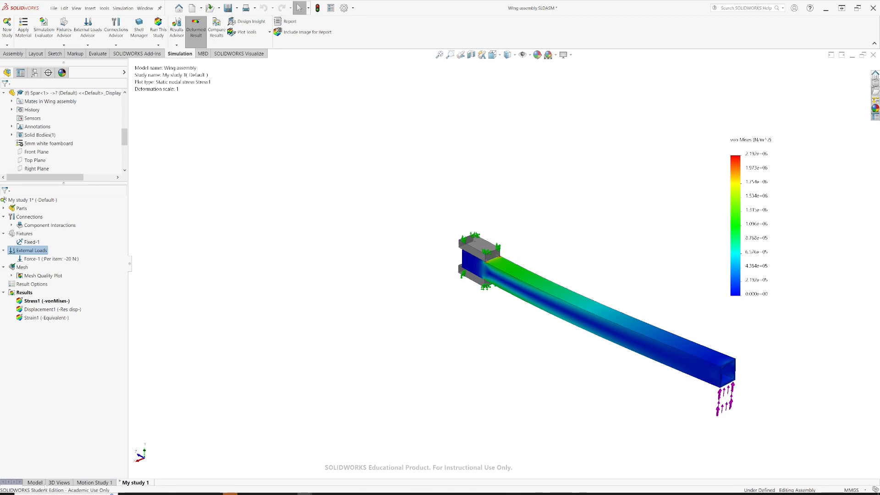
Step: Return to the wing assembly model and show the Wing Geometry Master Sketch contained in the rib part
{"action": "left_click", "coordinate": [35, 483]}
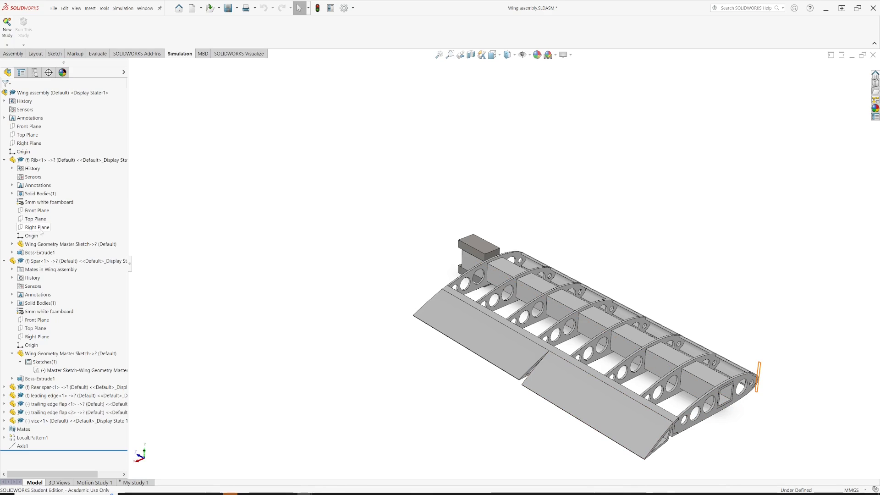
{"action": "left_click", "coordinate": [12, 244]}
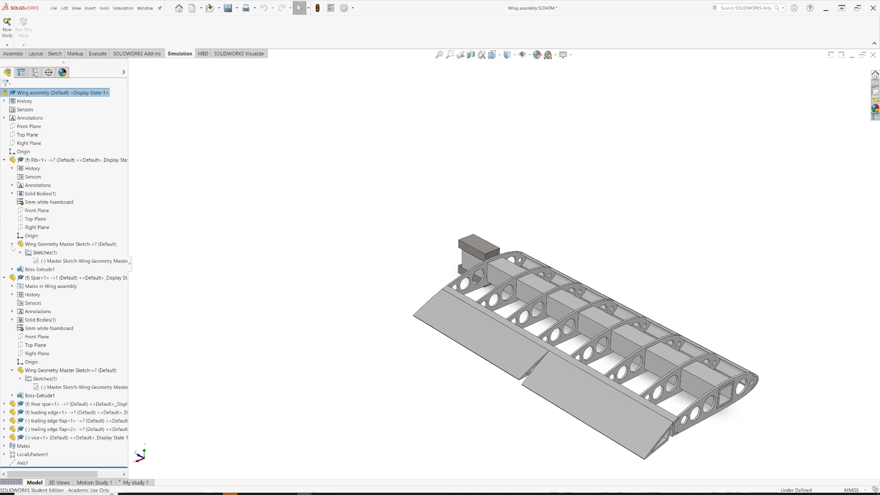
{"action": "left_click", "coordinate": [46, 263]}
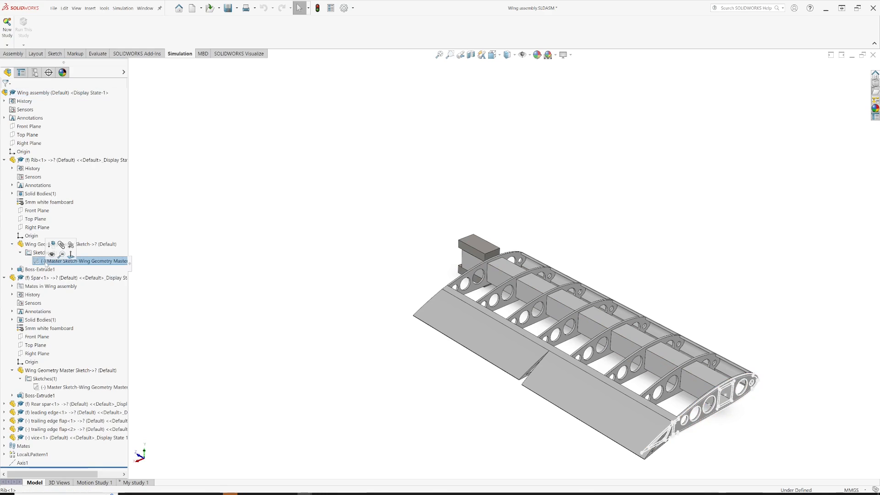
{"action": "left_click", "coordinate": [52, 254]}
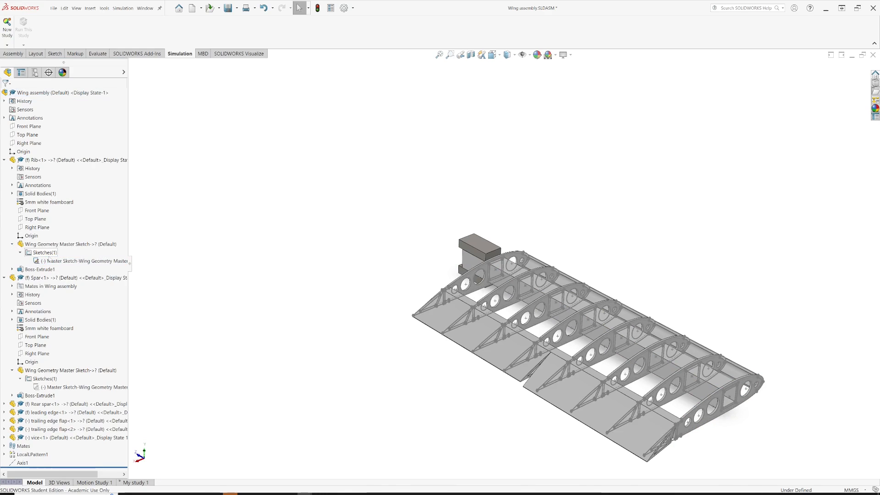
Step: Create a reference axis through the master sketch point at the centre of the end rib's square spar opening, perpendicular to the rib face
{"action": "scroll", "coordinate": [752, 397], "scroll_direction": "down", "scroll_amount": 5}
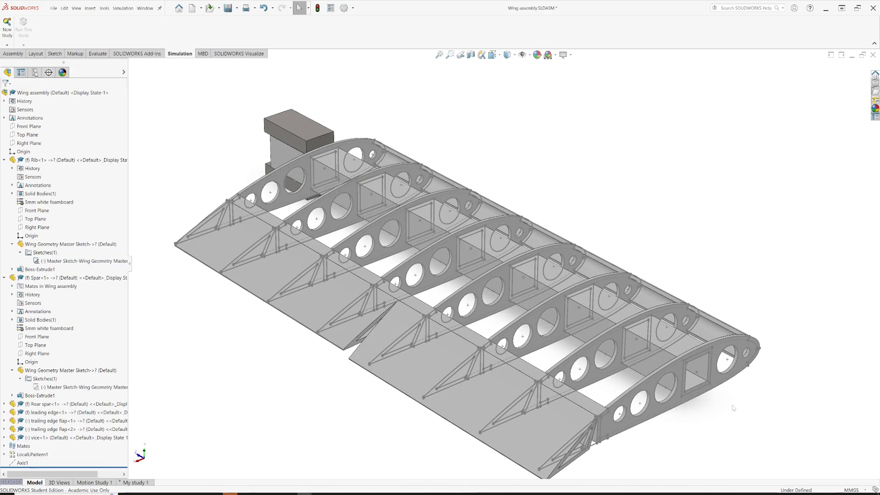
{"action": "left_click", "coordinate": [90, 8]}
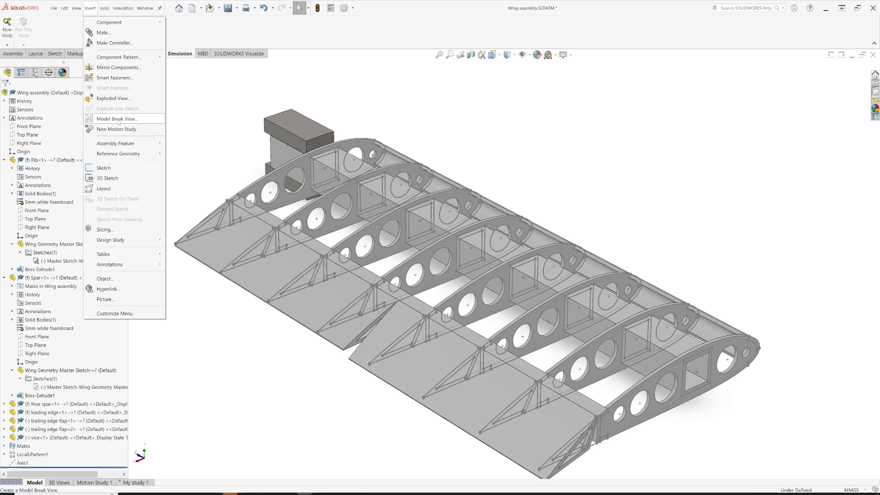
{"action": "mouse_move", "coordinate": [112, 155]}
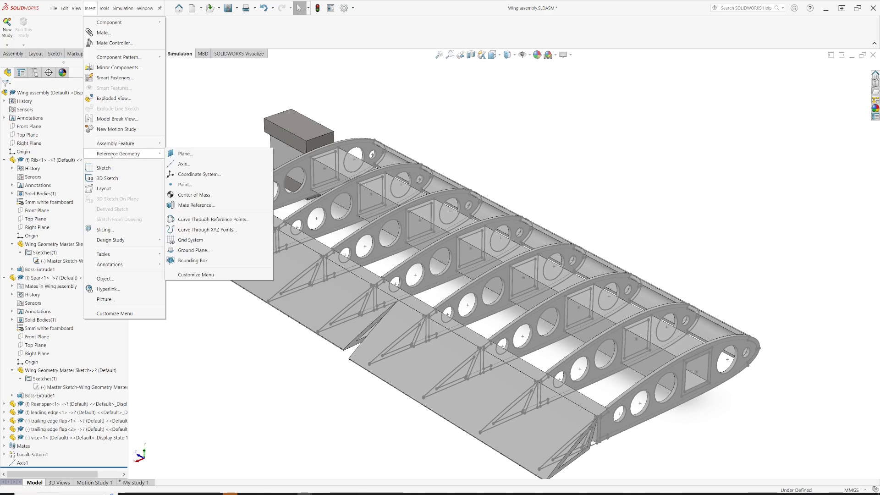
{"action": "left_click", "coordinate": [183, 164]}
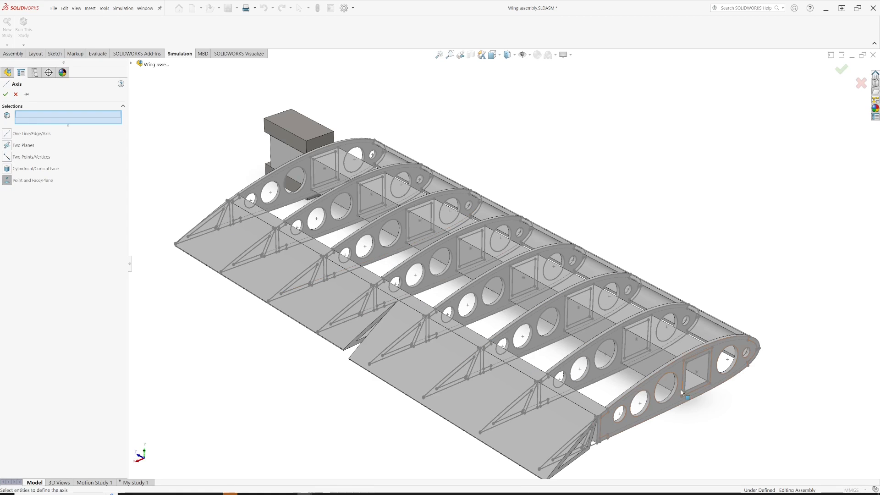
{"action": "left_click", "coordinate": [697, 373]}
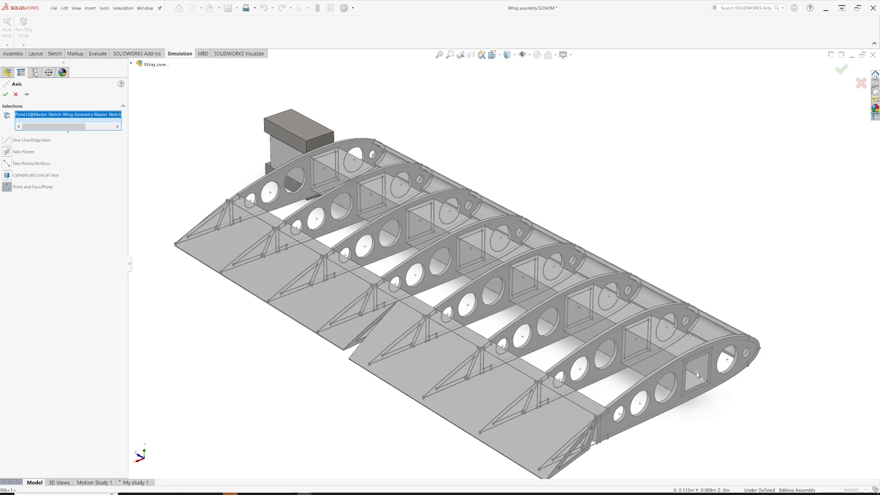
{"action": "left_click", "coordinate": [680, 375]}
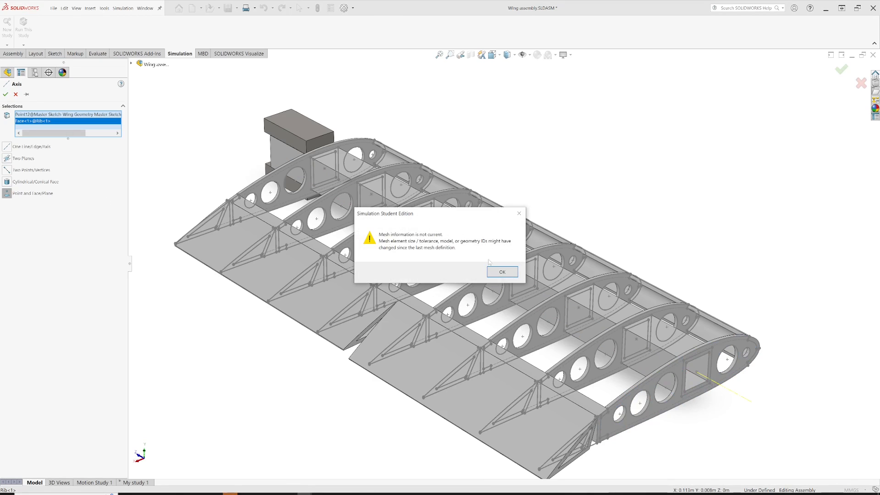
{"action": "left_click", "coordinate": [506, 272]}
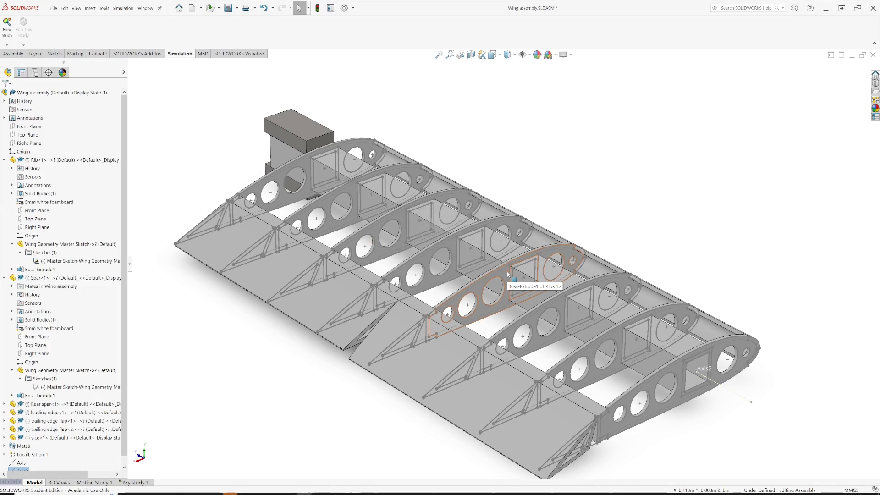
Step: Hide the Wing Geometry Master Sketch contained in the rib part
{"action": "right_click", "coordinate": [63, 265]}
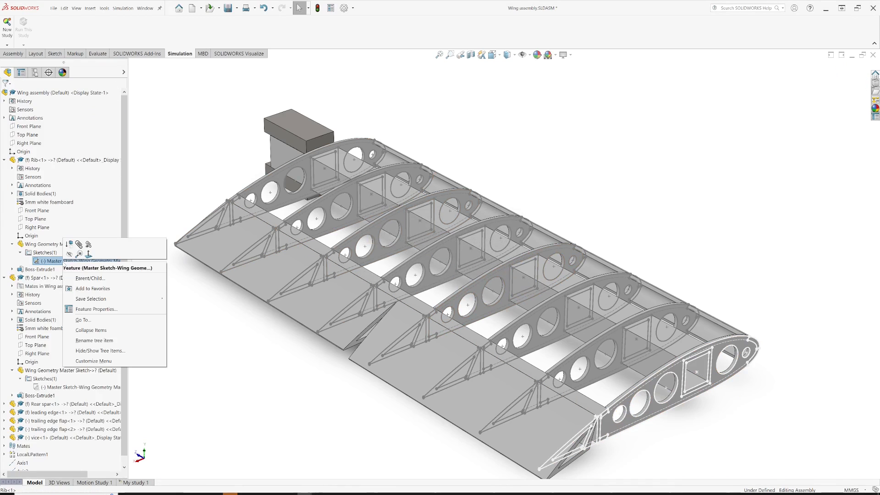
{"action": "left_click", "coordinate": [69, 254]}
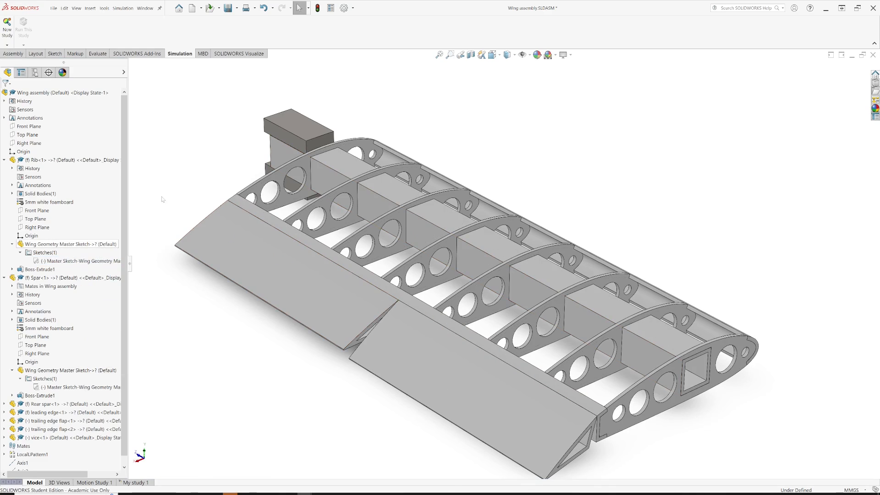
{"action": "scroll", "coordinate": [65, 349], "scroll_direction": "down", "scroll_amount": 1}
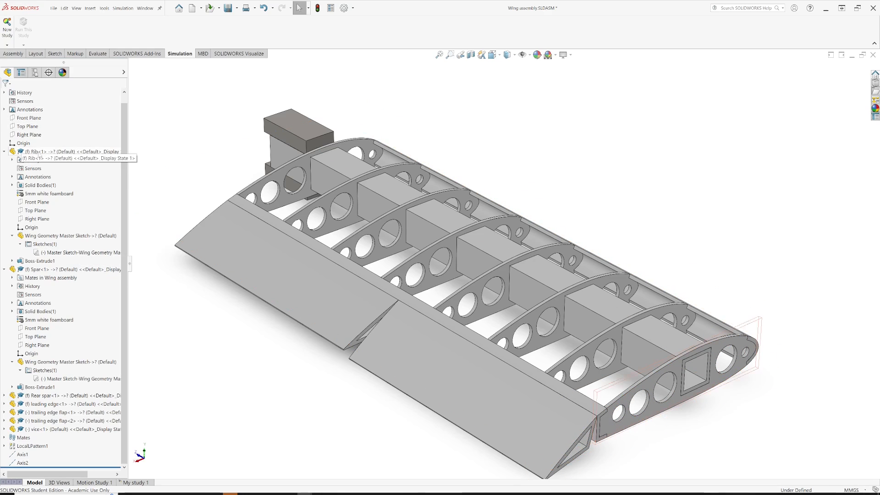
Step: In My study 1, apply a 10 N·m torque to the spar's free end face about Axis2
{"action": "left_click", "coordinate": [136, 482]}
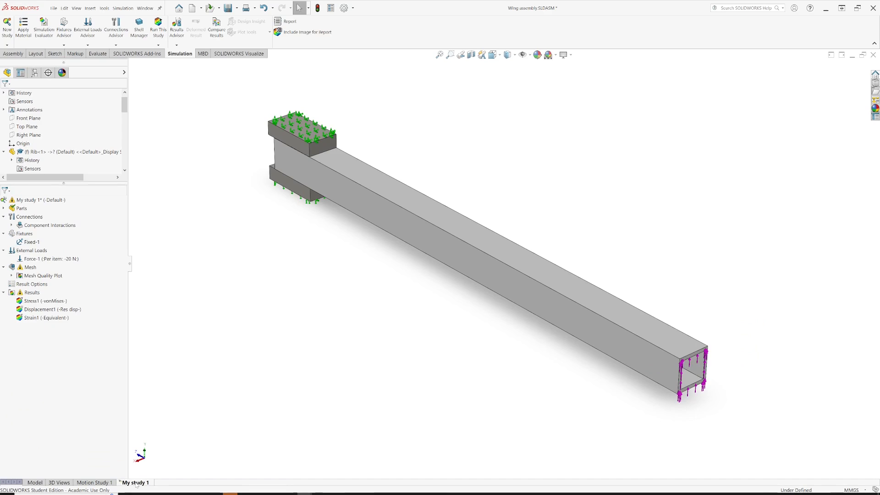
{"action": "right_click", "coordinate": [25, 251]}
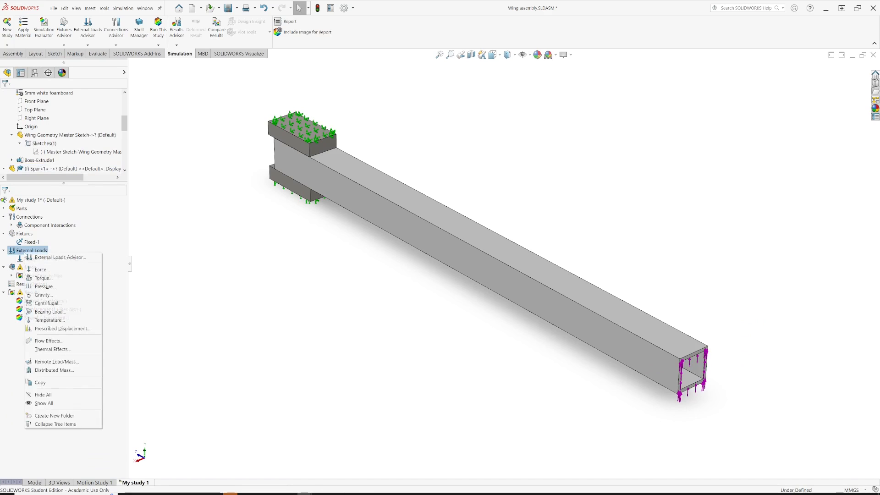
{"action": "left_click", "coordinate": [42, 278]}
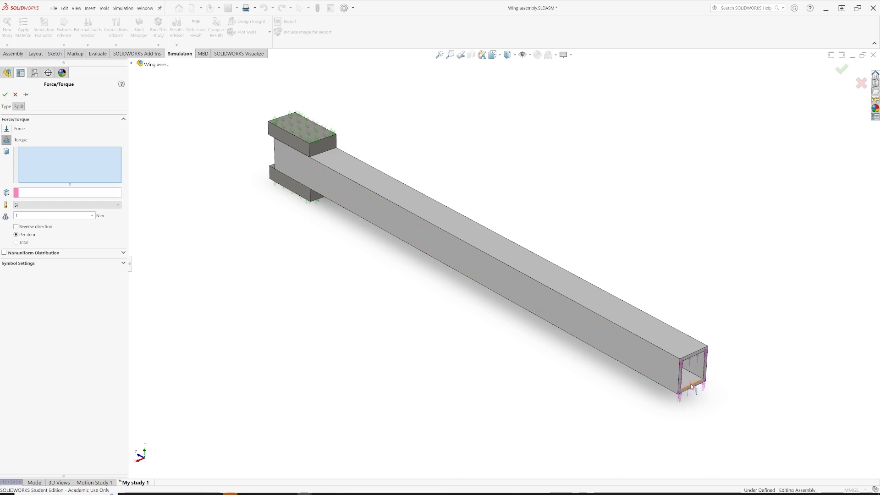
{"action": "scroll", "coordinate": [688, 384], "scroll_direction": "down", "scroll_amount": 5}
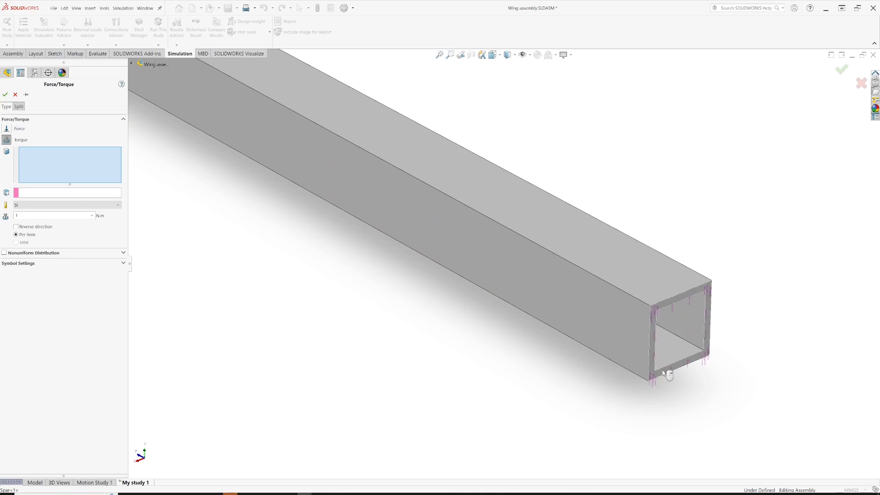
{"action": "left_click", "coordinate": [663, 373]}
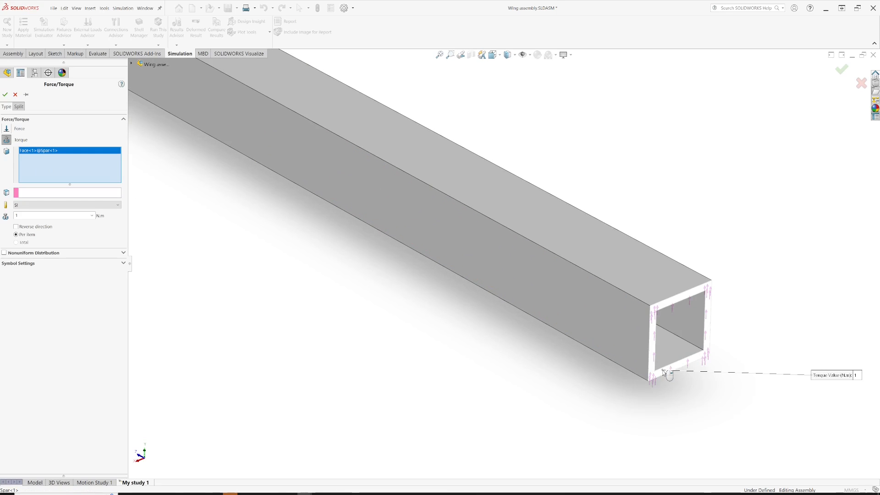
{"action": "left_click", "coordinate": [27, 194]}
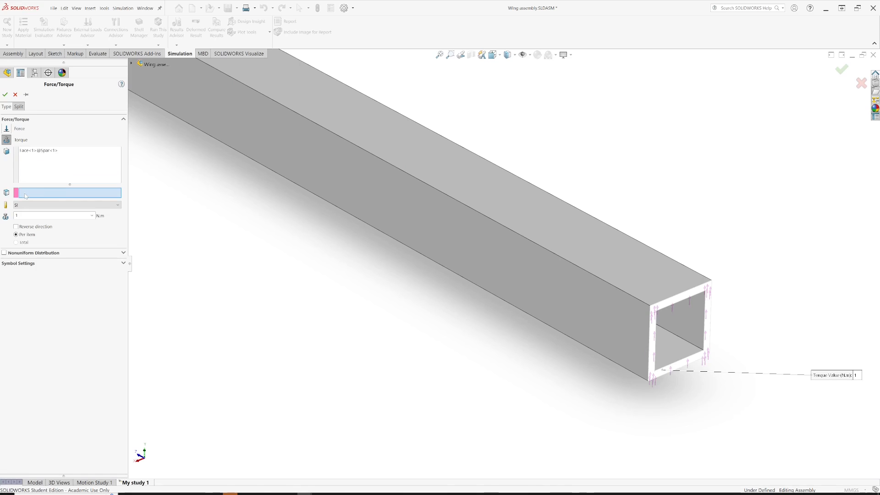
{"action": "left_click", "coordinate": [131, 64]}
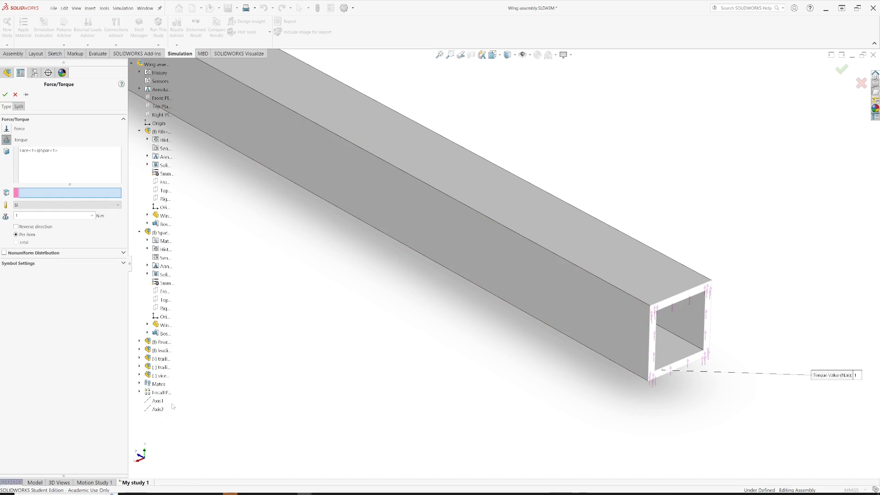
{"action": "left_click", "coordinate": [158, 410]}
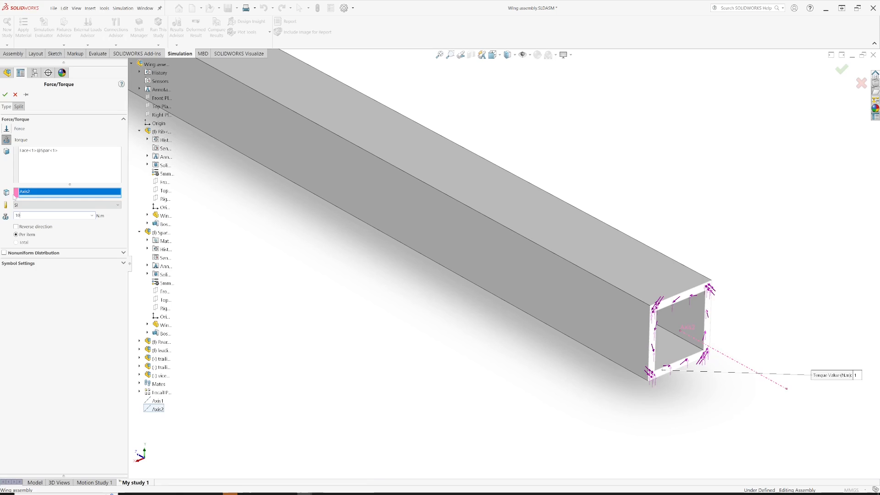
{"action": "left_click", "coordinate": [5, 95]}
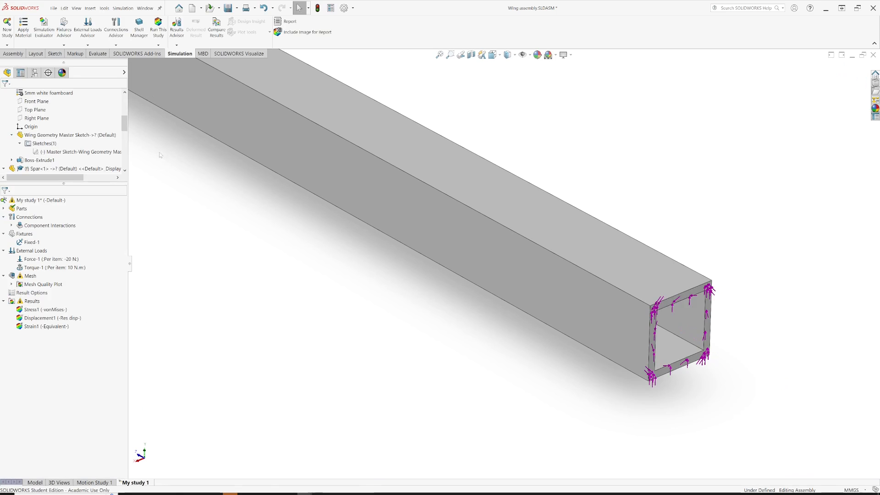
Step: Inspect the load arrows on the spar's free end and suppress the 20 N force so that only the torque acts
{"action": "scroll", "coordinate": [429, 239], "scroll_direction": "up", "scroll_amount": 1}
{"action": "scroll", "coordinate": [654, 312], "scroll_direction": "down", "scroll_amount": 2}
{"action": "middle_click_drag", "start_coordinate": [655, 316], "coordinate": [642, 280]}
{"action": "left_click", "coordinate": [641, 280]}
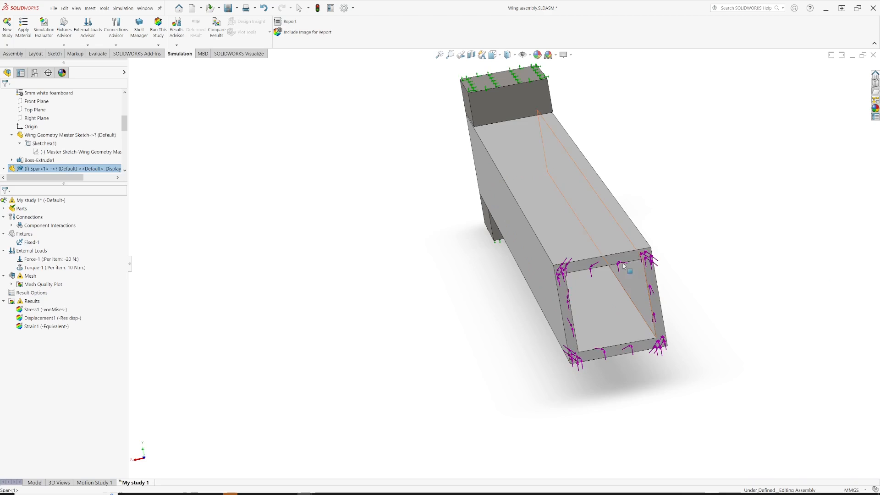
{"action": "key", "text": "Escape"}
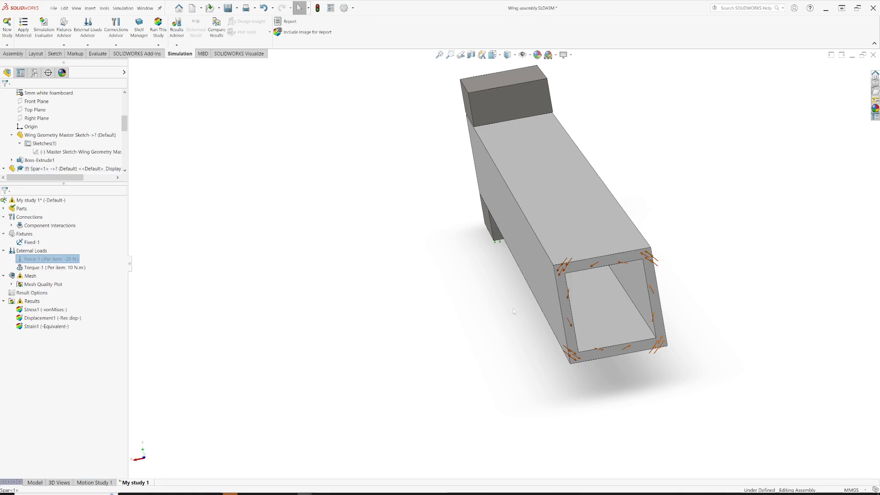
{"action": "middle_click_drag", "start_coordinate": [571, 286], "coordinate": [497, 293]}
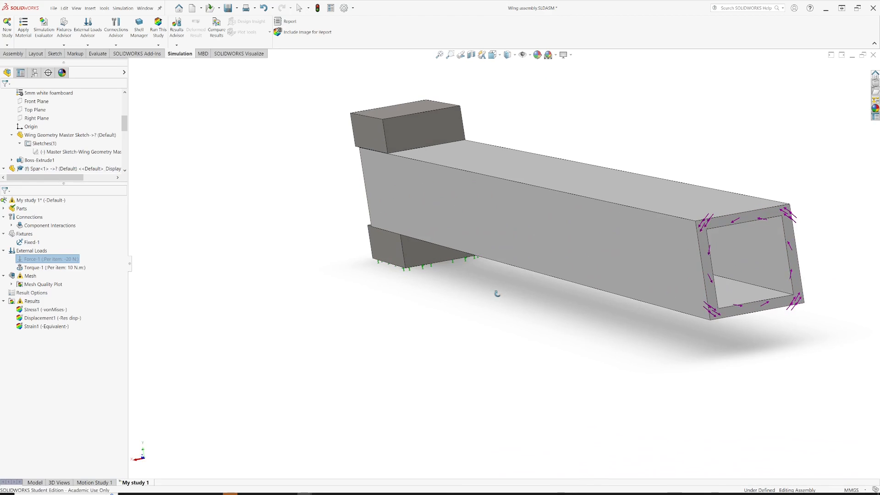
Step: Remesh the spar and vice with the existing mesh density and run the torque-only study
{"action": "double_click", "coordinate": [30, 276]}
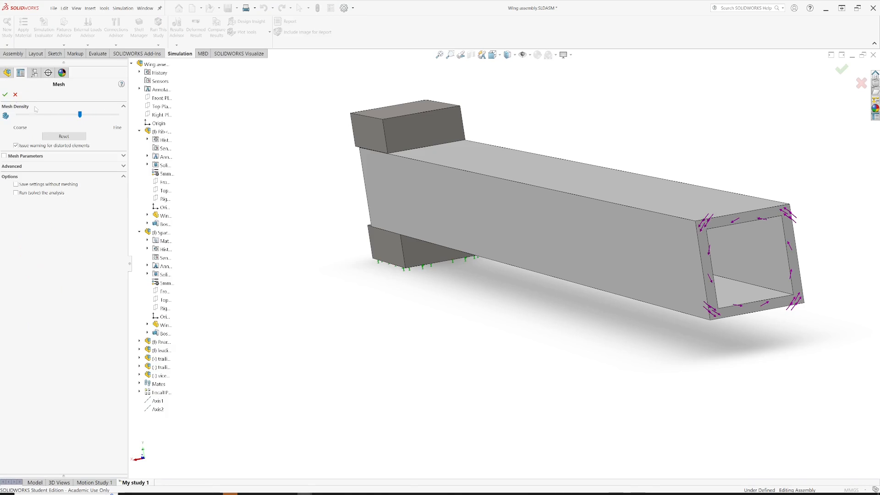
{"action": "left_click", "coordinate": [5, 94]}
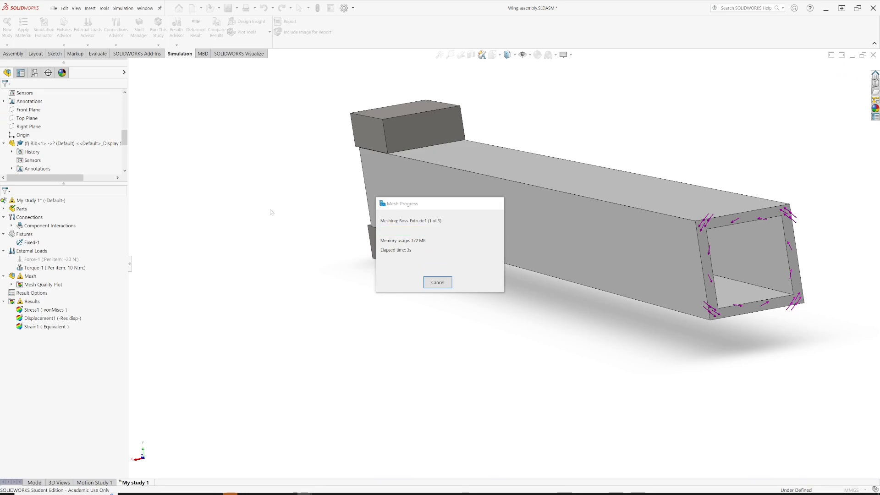
{"action": "mouse_move", "coordinate": [573, 226]}
{"action": "middle_mouse_down"}
{"action": "mouse_move", "coordinate": [541, 232]}
{"action": "mouse_move", "coordinate": [569, 229]}
{"action": "middle_mouse_up"}
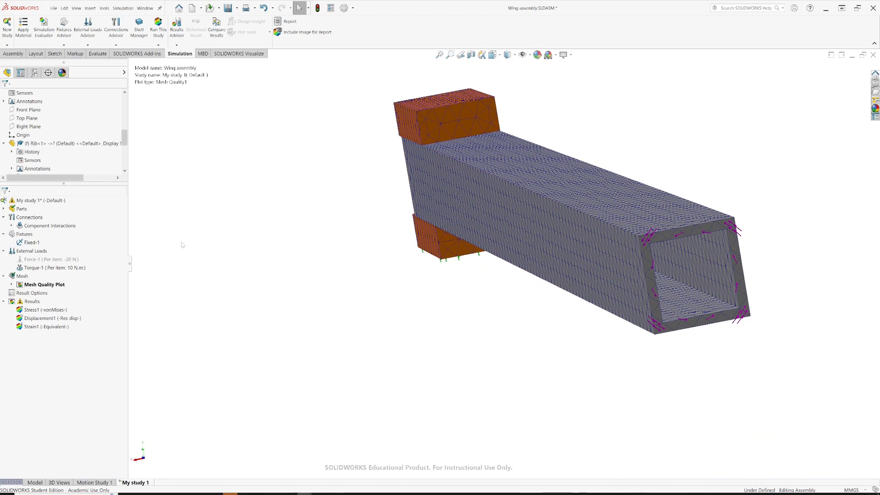
{"action": "left_click", "coordinate": [158, 27]}
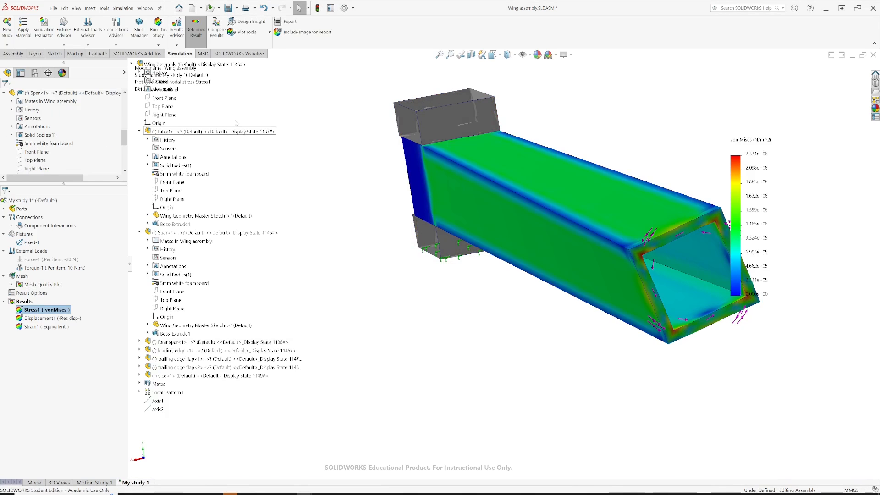
Step: Examine the twisted spar end-on in the Back view and check the stress plot's deformed shape is set to true scale
{"action": "scroll", "coordinate": [502, 227], "scroll_direction": "up", "scroll_amount": 2}
{"action": "middle_click_drag", "start_coordinate": [536, 243], "coordinate": [500, 224]}
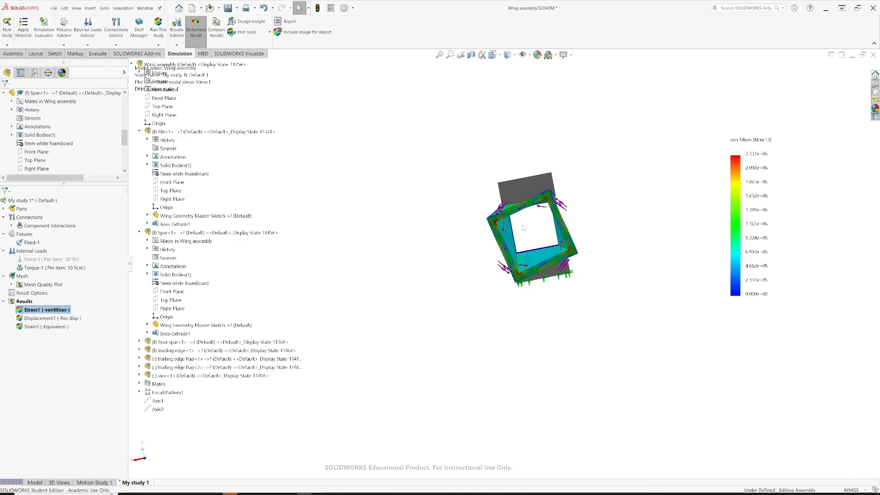
{"action": "key", "text": "space"}
{"action": "left_click", "coordinate": [399, 277]}
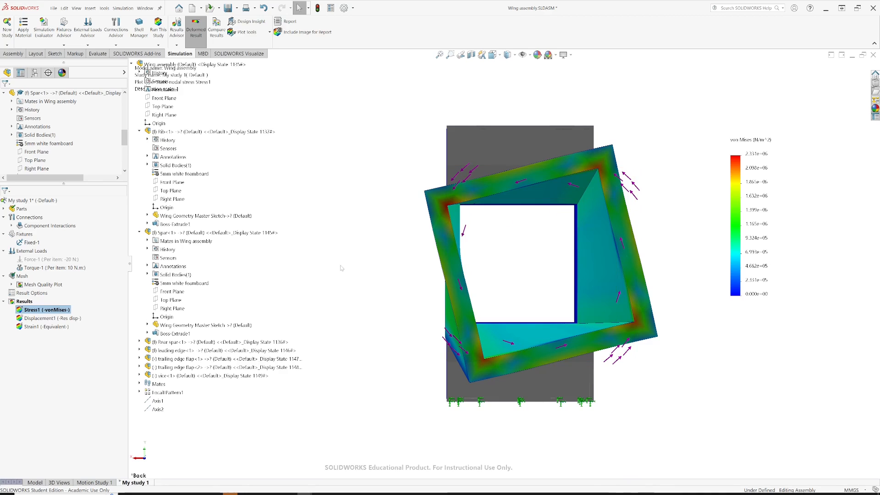
{"action": "right_click", "coordinate": [30, 312]}
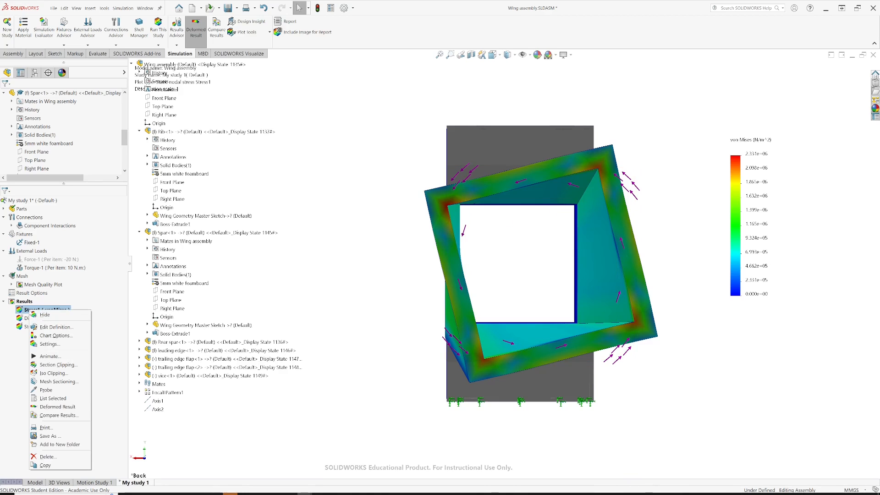
{"action": "left_click", "coordinate": [44, 328]}
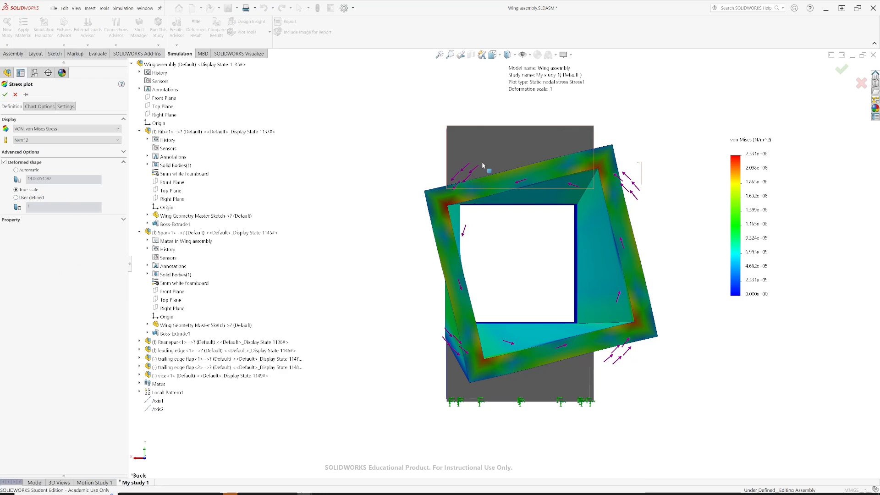
{"action": "left_click", "coordinate": [5, 95]}
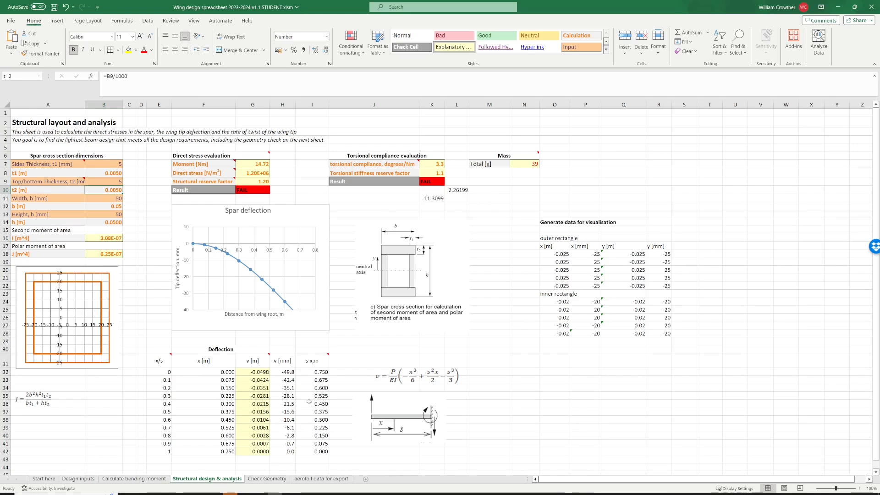
Step: Compare the twist with the torsional compliance in the design spreadsheet, return to SOLIDWORKS and examine the von Mises stress along the twisted spar
{"action": "left_click", "coordinate": [303, 494]}
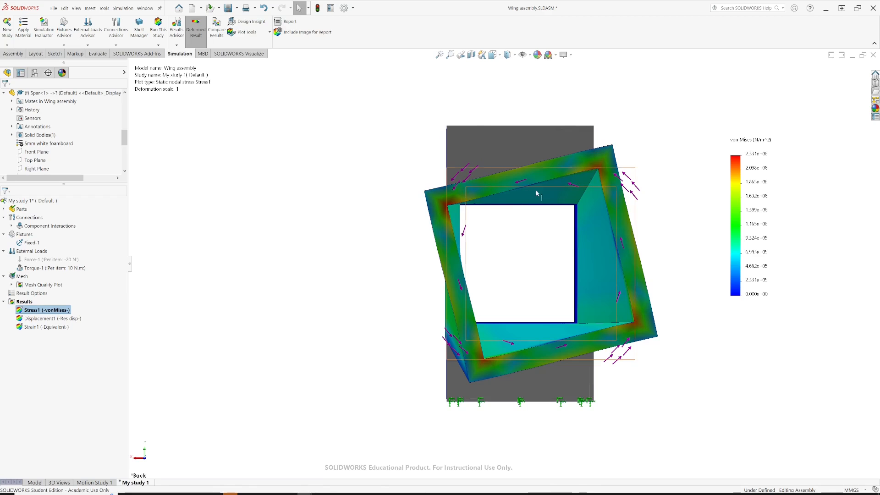
{"action": "middle_click_drag", "start_coordinate": [476, 210], "coordinate": [477, 211]}
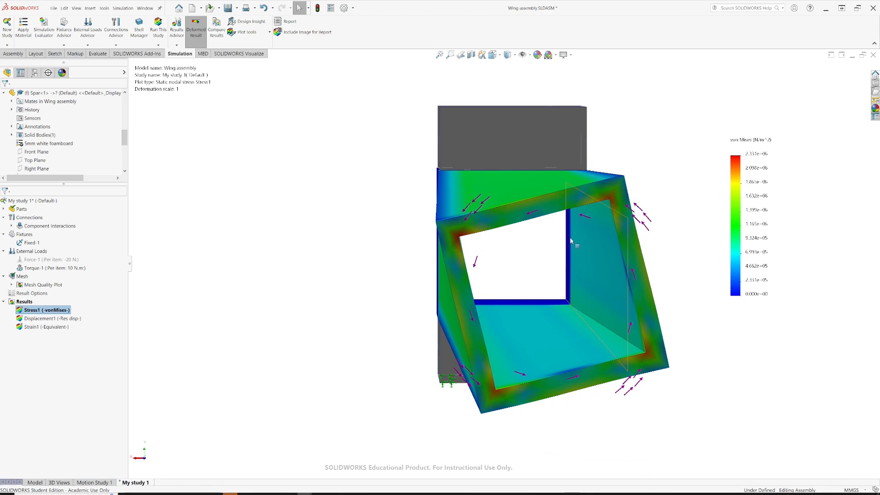
{"action": "scroll", "coordinate": [555, 247], "scroll_direction": "up", "scroll_amount": 3}
{"action": "mouse_move", "coordinate": [542, 262]}
{"action": "middle_mouse_down"}
{"action": "mouse_move", "coordinate": [569, 262]}
{"action": "mouse_move", "coordinate": [538, 269]}
{"action": "middle_mouse_up"}
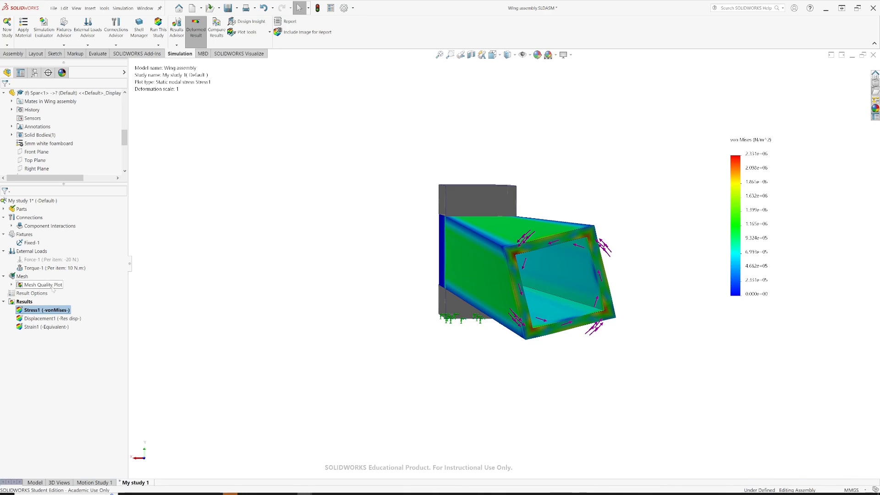
Step: Unsuppress the 20 N force on the spar's free end and solve for combined force and torque without the large displacement option
{"action": "right_click", "coordinate": [32, 260]}
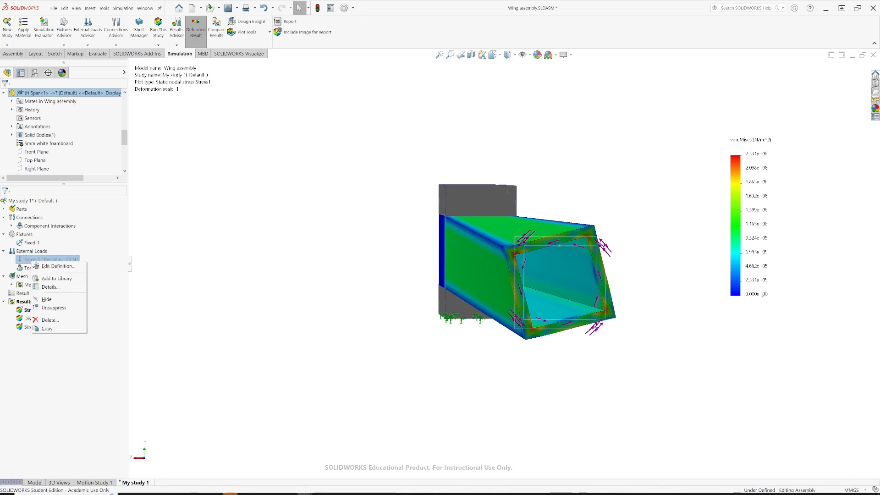
{"action": "left_click", "coordinate": [54, 308]}
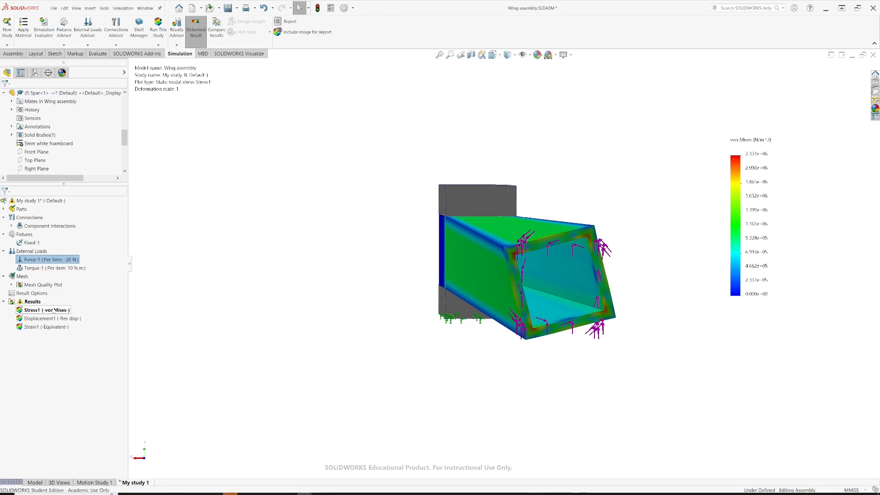
{"action": "left_click", "coordinate": [156, 28]}
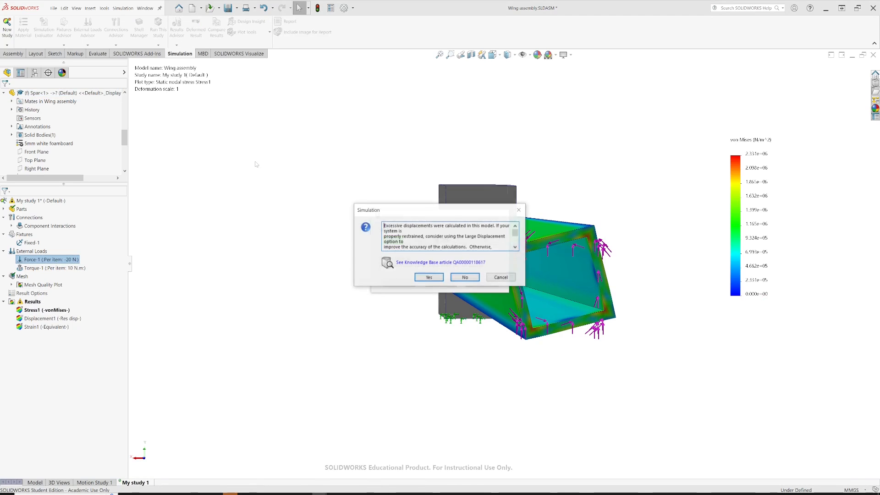
{"action": "left_click", "coordinate": [466, 277]}
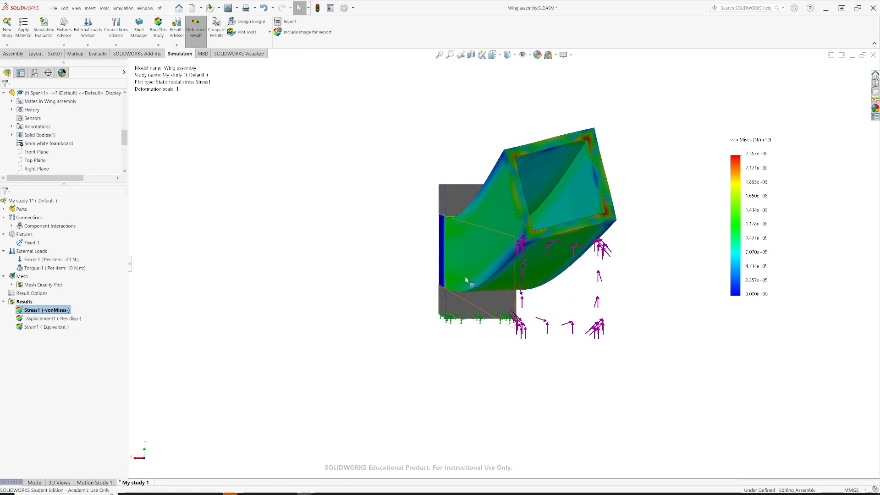
{"action": "mouse_move", "coordinate": [518, 264]}
{"action": "middle_mouse_down"}
{"action": "mouse_move", "coordinate": [499, 275]}
{"action": "mouse_move", "coordinate": [527, 268]}
{"action": "mouse_move", "coordinate": [508, 262]}
{"action": "mouse_move", "coordinate": [533, 266]}
{"action": "mouse_move", "coordinate": [517, 267]}
{"action": "mouse_move", "coordinate": [532, 273]}
{"action": "mouse_move", "coordinate": [524, 277]}
{"action": "middle_mouse_up"}
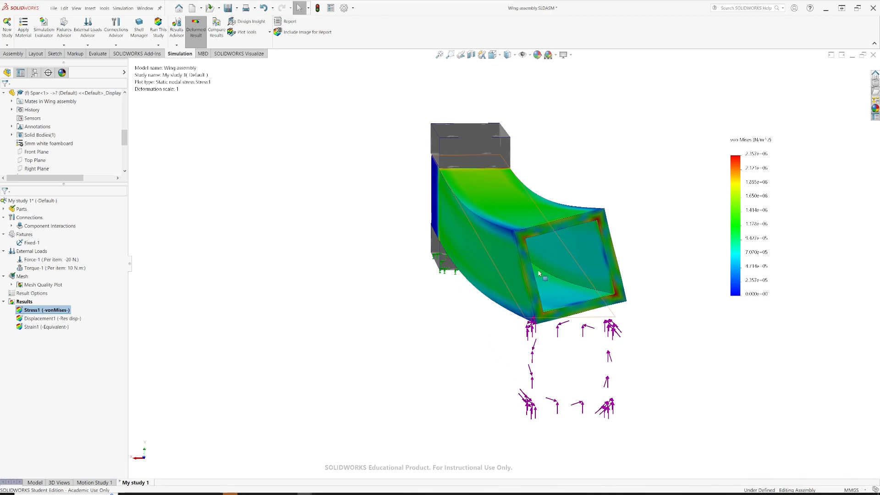
{"action": "scroll", "coordinate": [540, 274], "scroll_direction": "up", "scroll_amount": 1}
{"action": "middle_click_drag", "start_coordinate": [548, 287], "coordinate": [565, 282]}
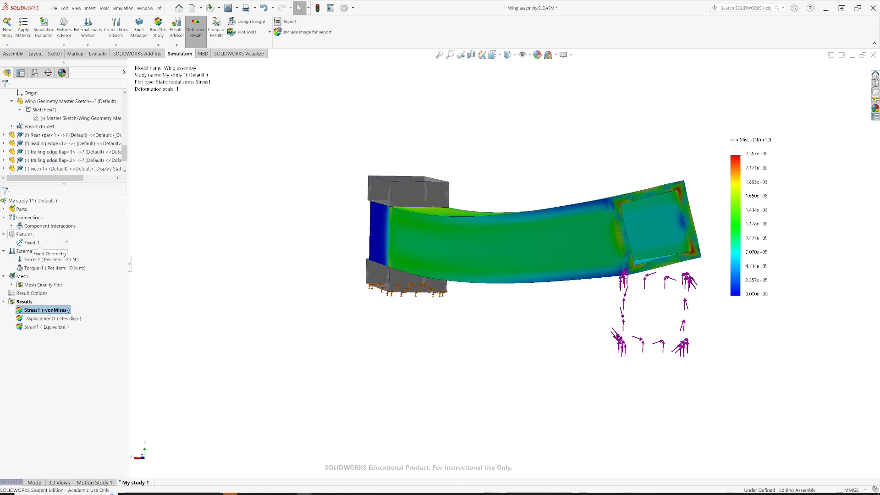
Step: Include the rear spar and all eight ribs in the analysis
{"action": "left_click", "coordinate": [4, 209]}
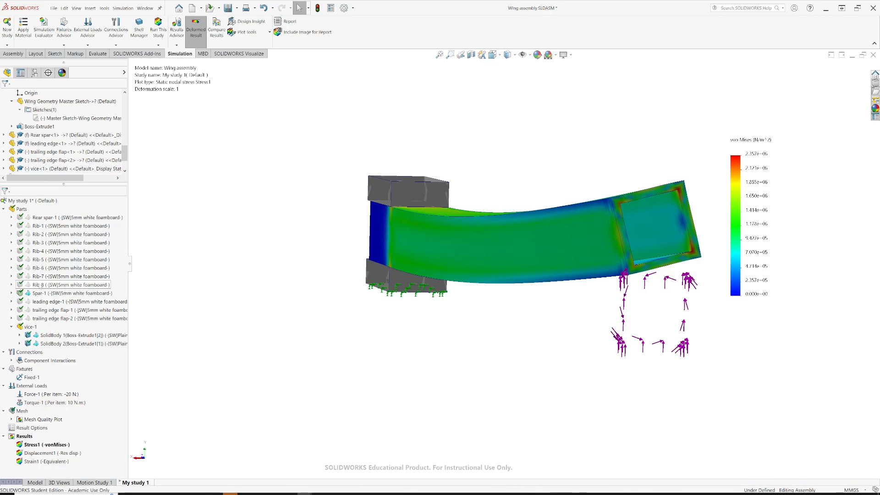
{"action": "left_click", "coordinate": [36, 286]}
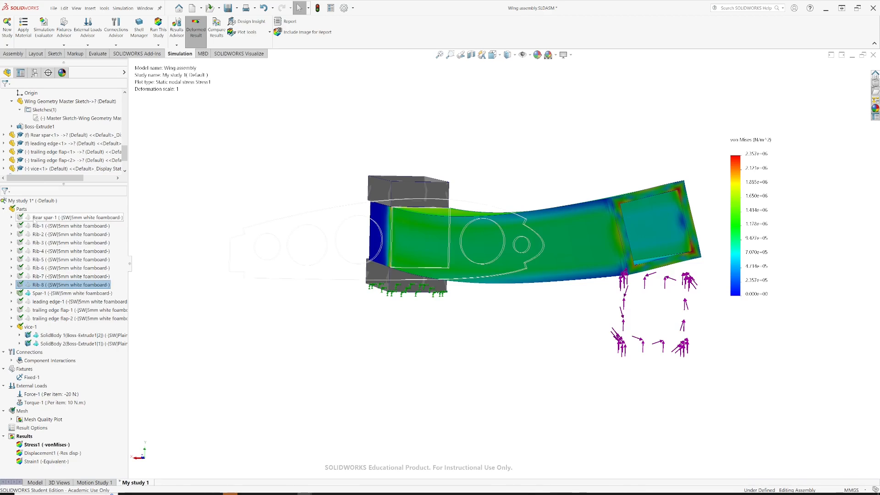
{"action": "left_click", "coordinate": [41, 218], "text": "shift"}
{"action": "right_click", "coordinate": [38, 242]}
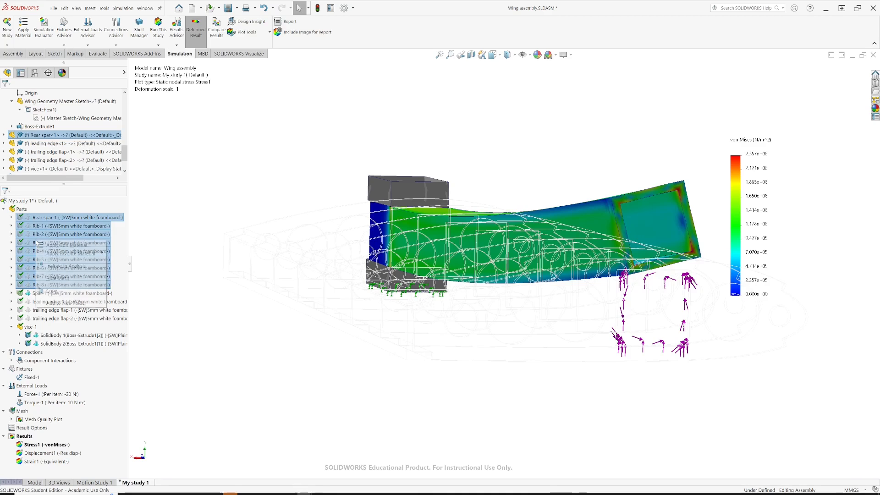
{"action": "left_click", "coordinate": [62, 265]}
Step: Include the leading edge and both trailing edge flaps in the analysis
{"action": "left_click", "coordinate": [37, 302]}
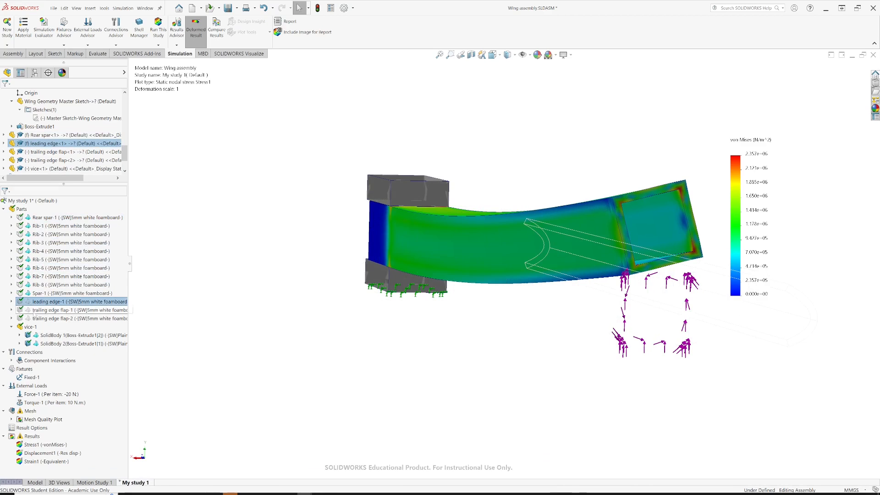
{"action": "left_click", "coordinate": [34, 319], "text": "shift"}
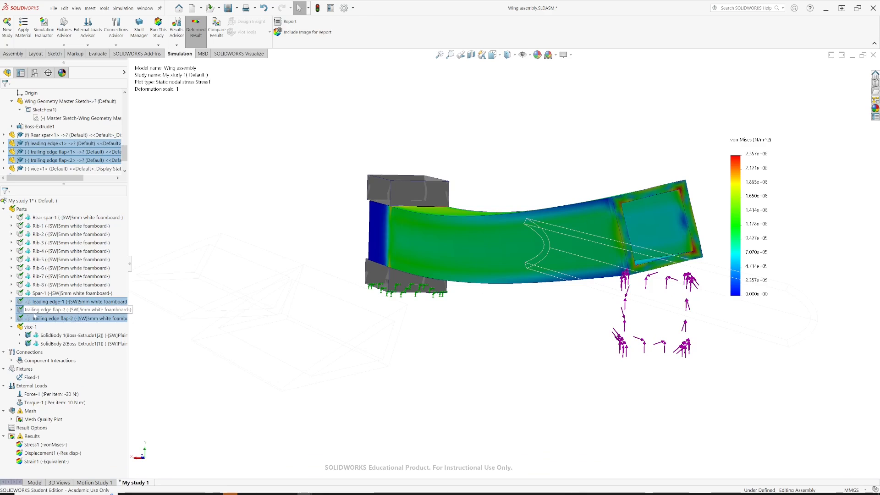
{"action": "right_click", "coordinate": [34, 314]}
{"action": "left_click", "coordinate": [56, 338]}
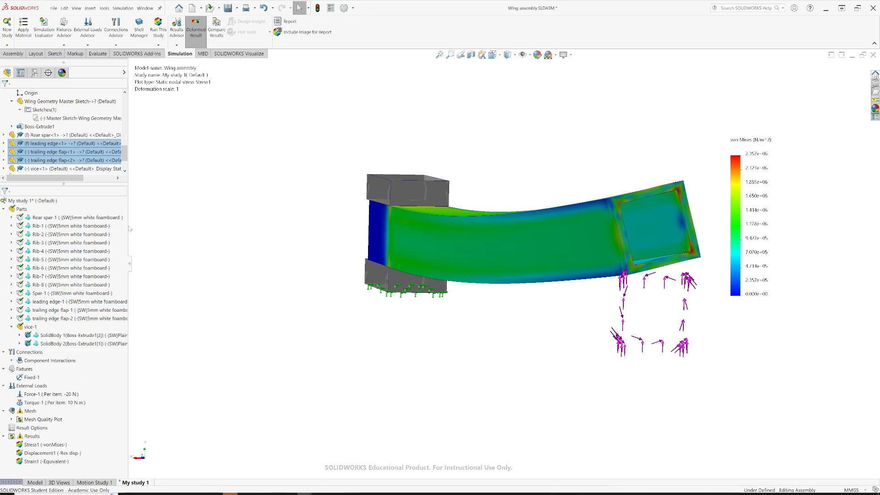
Step: Mesh the full wing assembly with a medium mesh density between coarse and fine
{"action": "double_click", "coordinate": [31, 412]}
{"action": "middle_click_drag", "start_coordinate": [473, 259], "coordinate": [508, 285]}
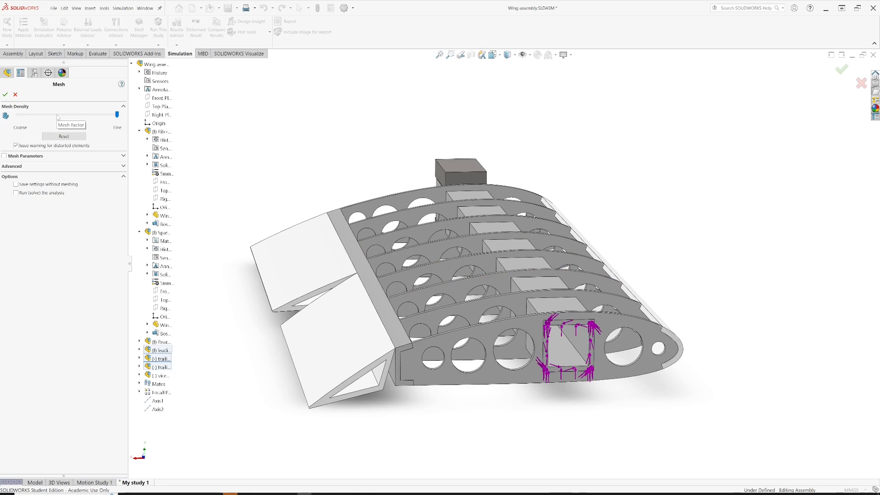
{"action": "left_click", "coordinate": [57, 115]}
{"action": "left_click", "coordinate": [5, 95]}
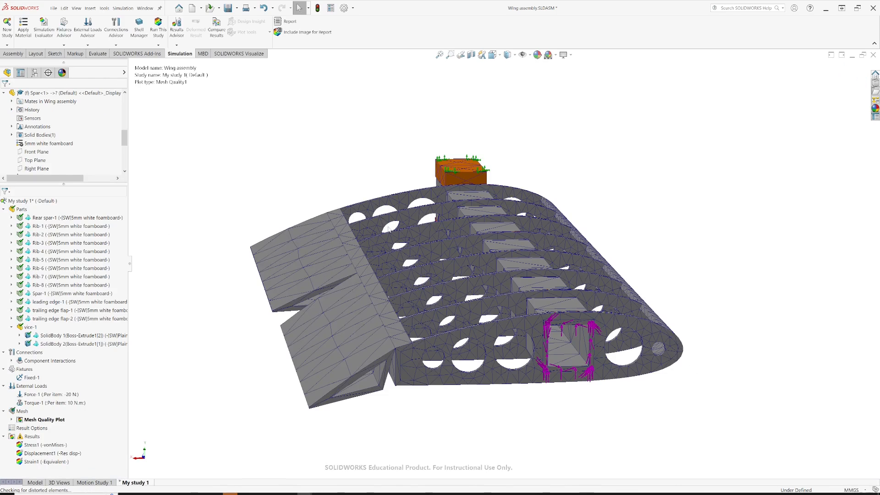
{"action": "middle_click_drag", "start_coordinate": [430, 289], "coordinate": [448, 318]}
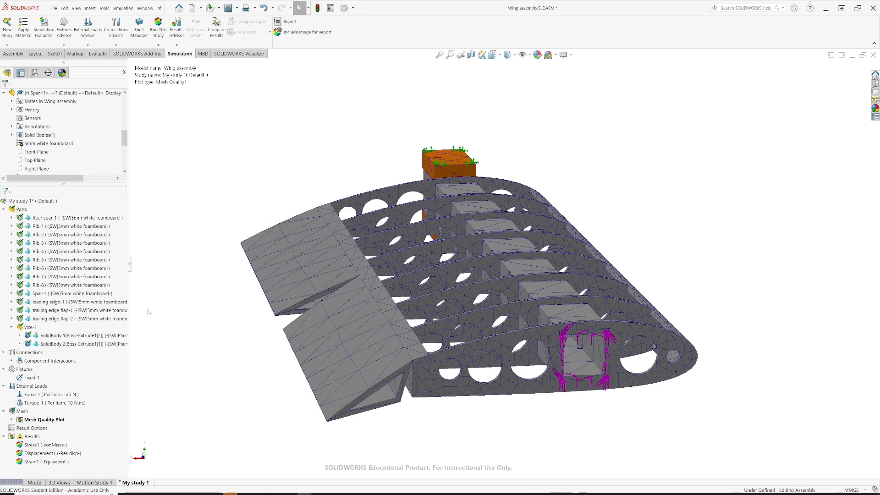
Step: Exclude both trailing edge flaps from the analysis and run the wing study without the large displacement option
{"action": "left_click", "coordinate": [57, 318]}
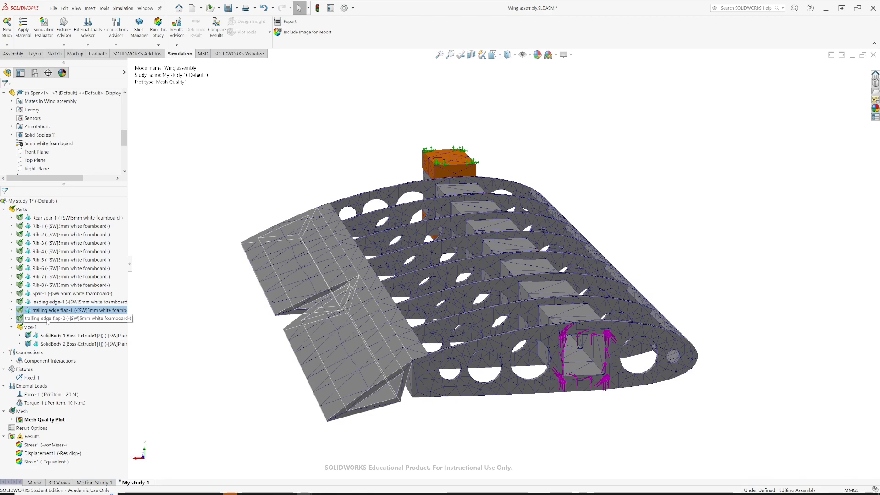
{"action": "right_click", "coordinate": [44, 314]}
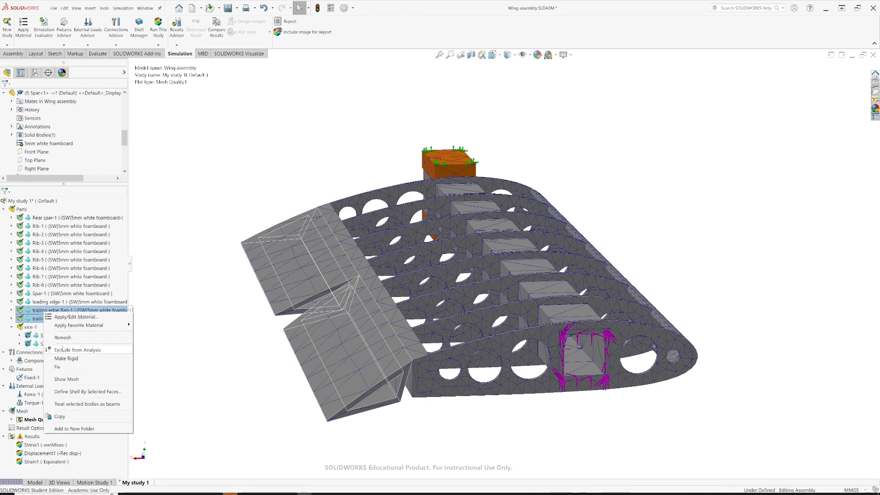
{"action": "left_click", "coordinate": [68, 351]}
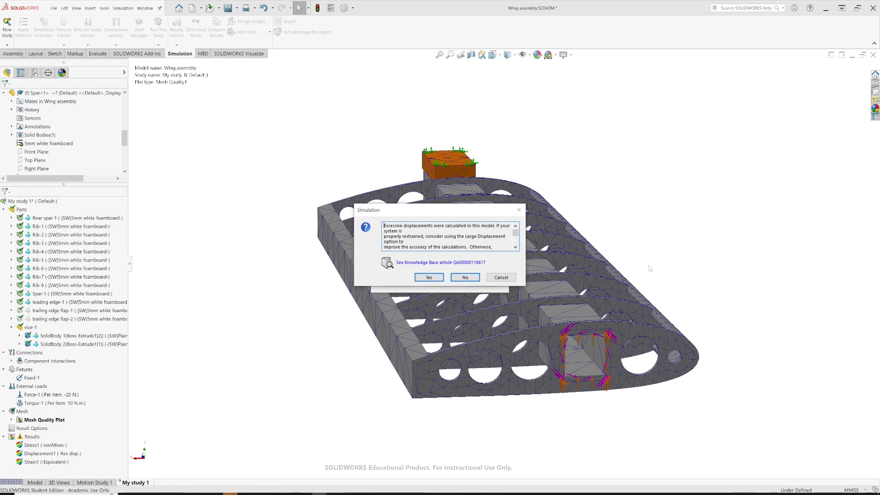
{"action": "left_click", "coordinate": [465, 277]}
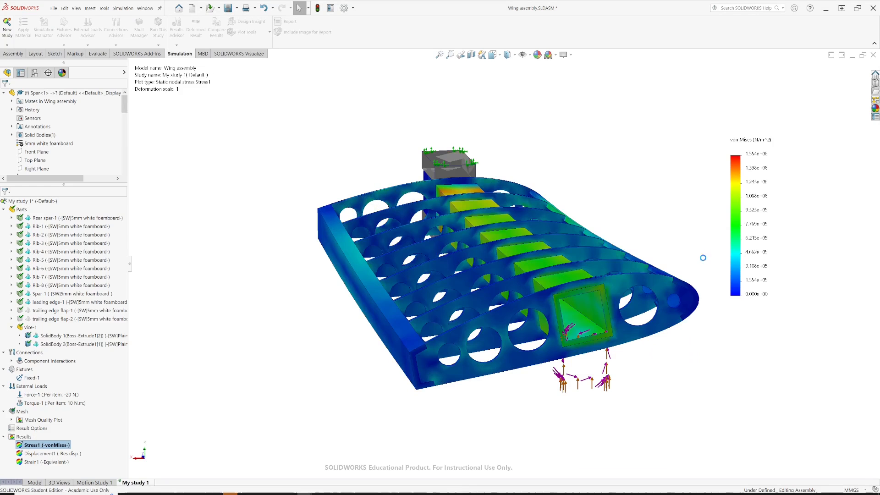
Step: Examine the wing's von Mises stress distribution with Iso Clipping and close the tool without applying it
{"action": "middle_click_drag", "start_coordinate": [596, 286], "coordinate": [511, 344]}
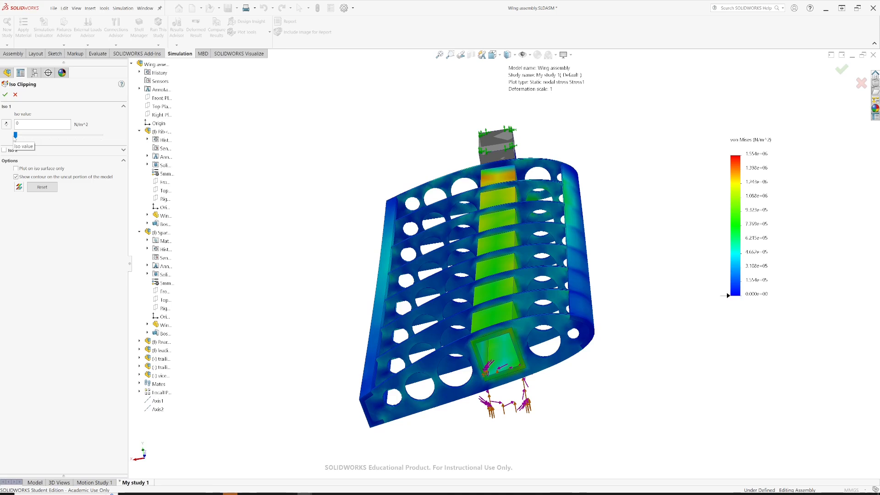
{"action": "middle_click_drag", "start_coordinate": [403, 243], "coordinate": [527, 298]}
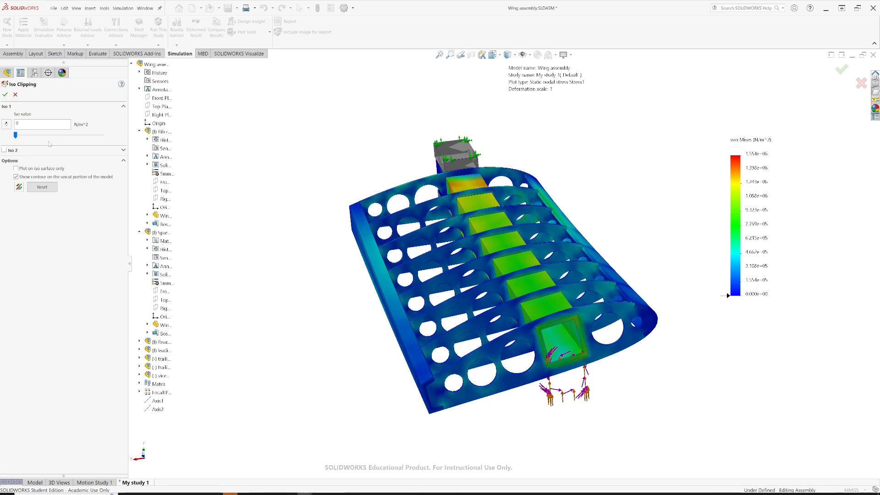
{"action": "left_click_drag", "start_coordinate": [25, 136], "coordinate": [2, 128]}
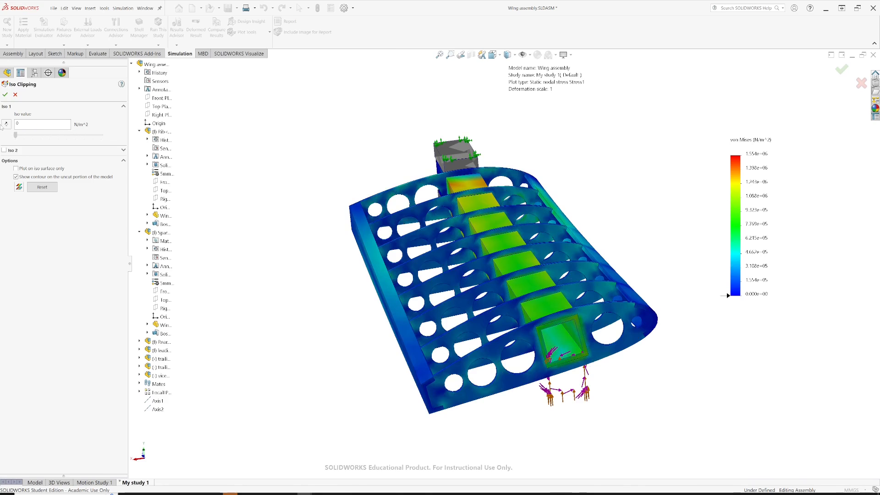
{"action": "left_click", "coordinate": [15, 95]}
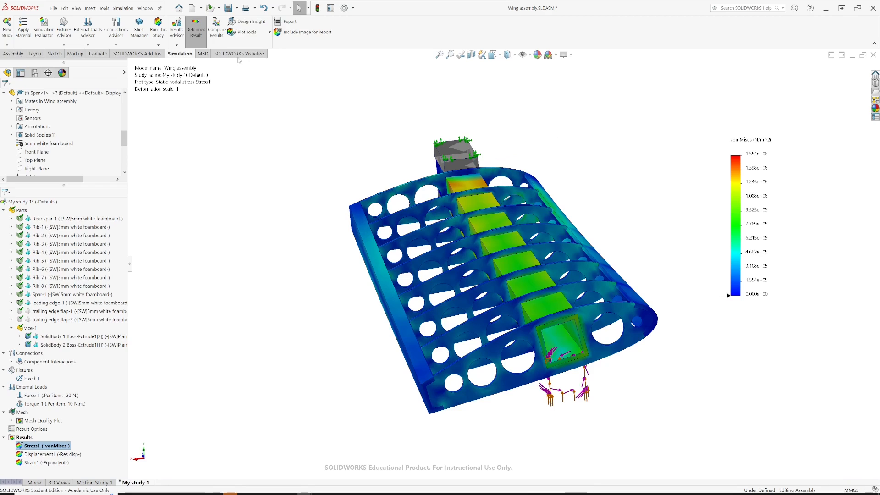
Step: Animate the von Mises stress plot and examine how the loaded wing bends and twists from several angles
{"action": "left_click", "coordinate": [258, 33]}
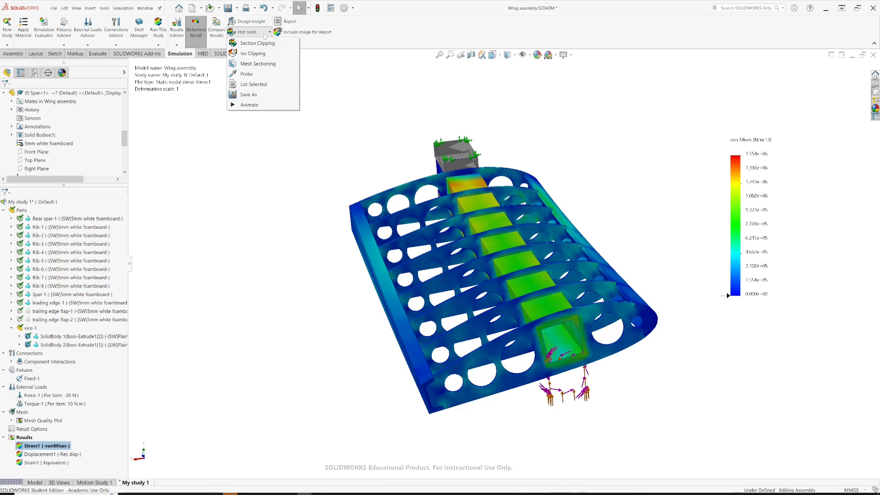
{"action": "left_click", "coordinate": [250, 105]}
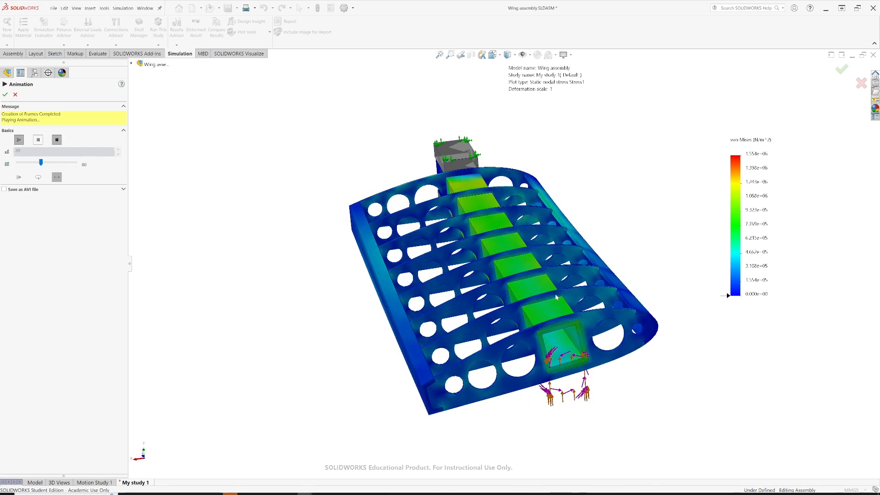
{"action": "middle_click_drag", "start_coordinate": [556, 297], "coordinate": [509, 332]}
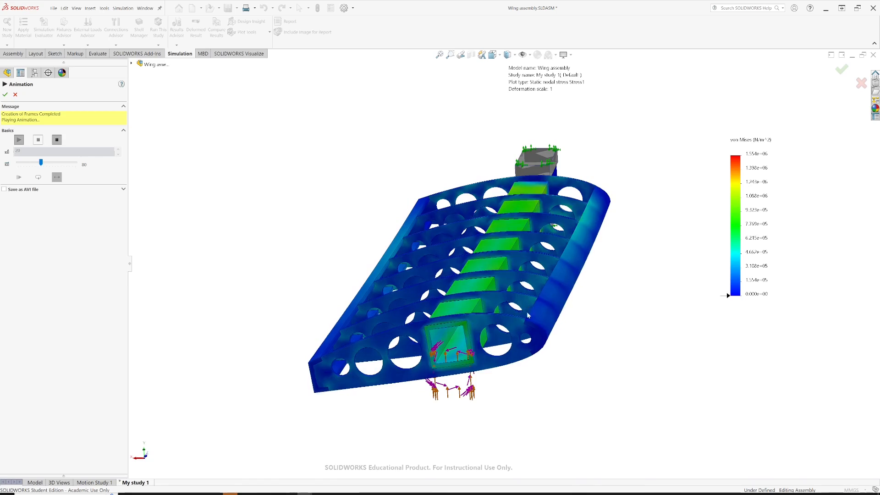
{"action": "middle_click_drag", "start_coordinate": [521, 315], "coordinate": [508, 365]}
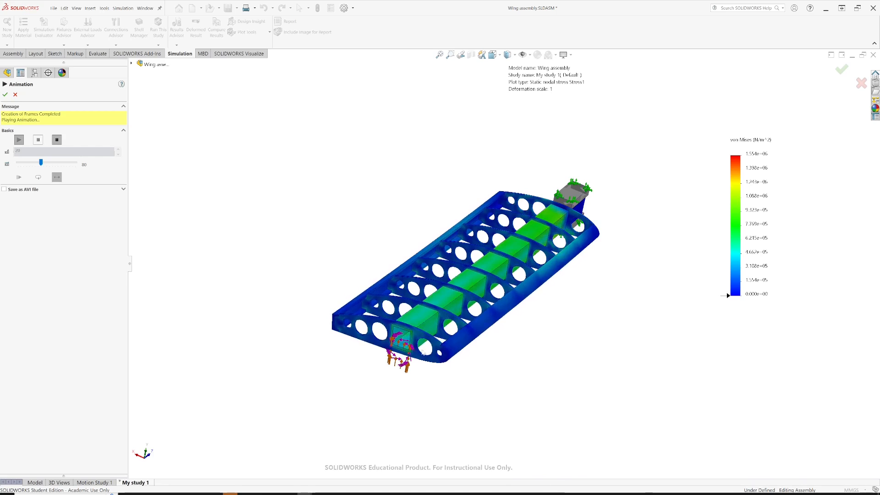
{"action": "middle_click_drag", "start_coordinate": [448, 313], "coordinate": [446, 315]}
{"action": "middle_click_drag", "start_coordinate": [521, 313], "coordinate": [500, 301]}
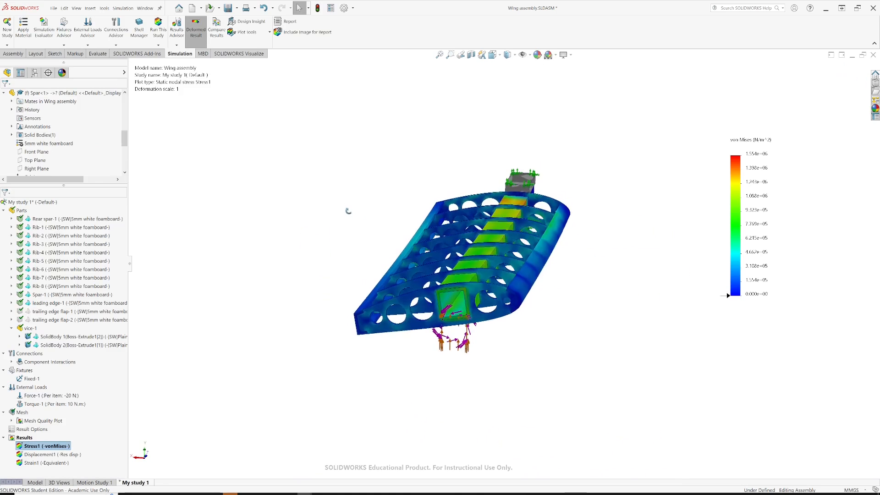
Step: Review the study setup on the wing: the excluded trailing edge flaps, the vice's fixed fixture, the 20 N force and the 10 N·m torque
{"action": "mouse_move", "coordinate": [347, 209]}
{"action": "middle_mouse_down"}
{"action": "mouse_move", "coordinate": [350, 196]}
{"action": "mouse_move", "coordinate": [334, 189]}
{"action": "mouse_move", "coordinate": [348, 202]}
{"action": "middle_mouse_up"}
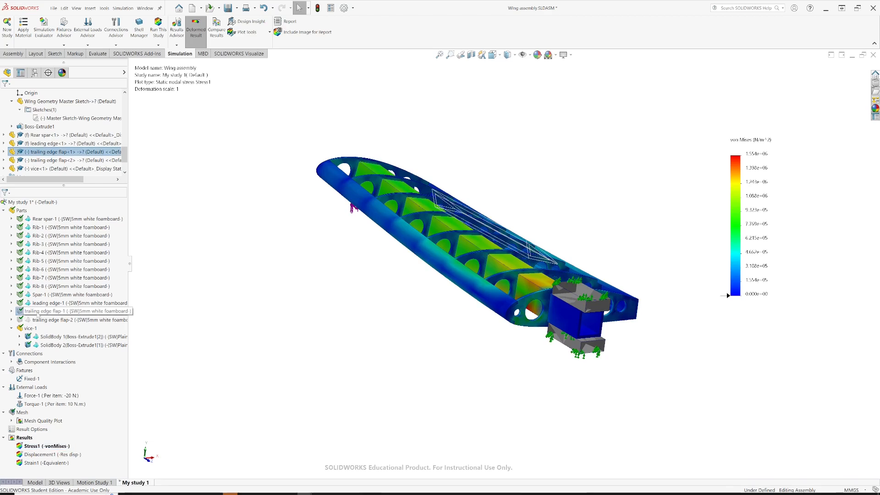
{"action": "left_click", "coordinate": [40, 319]}
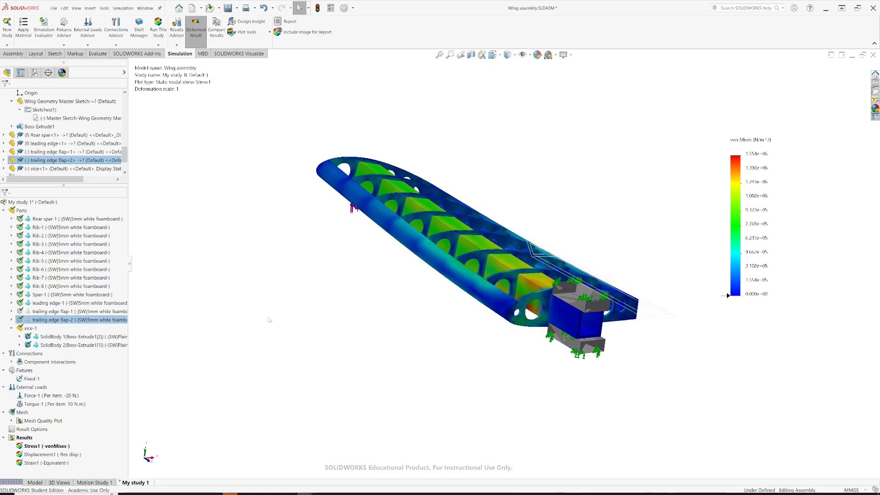
{"action": "left_click", "coordinate": [29, 378]}
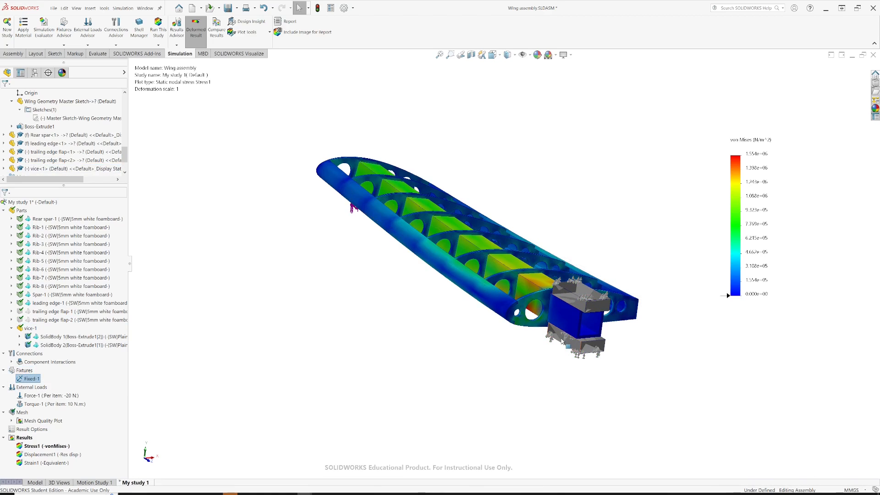
{"action": "middle_click_drag", "start_coordinate": [564, 331], "coordinate": [572, 295]}
{"action": "left_click", "coordinate": [37, 388]}
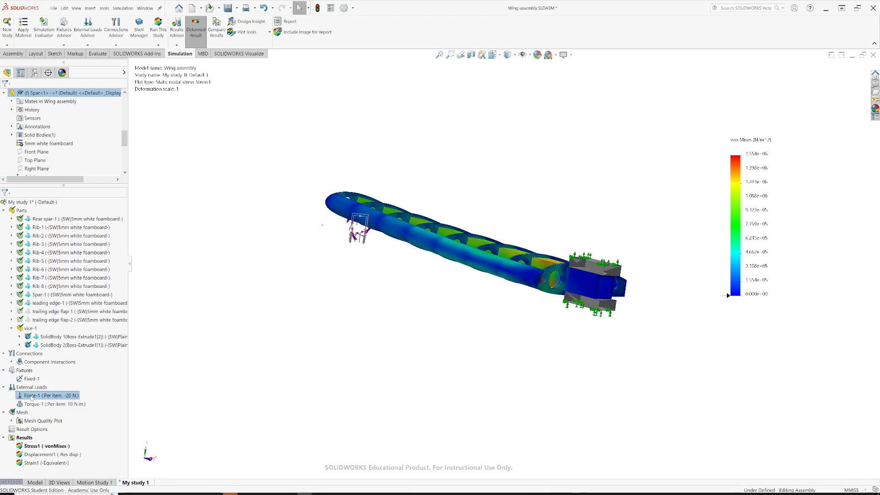
{"action": "left_click", "coordinate": [35, 405]}
{"action": "middle_click_drag", "start_coordinate": [230, 342], "coordinate": [323, 420]}
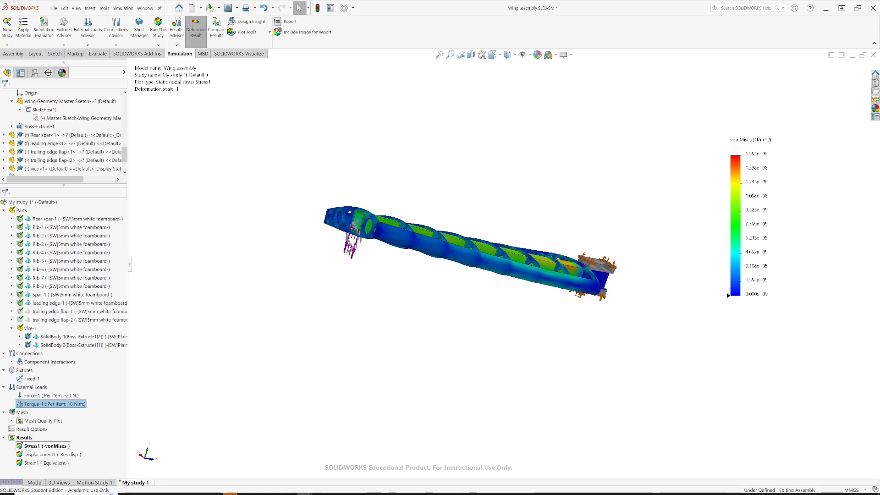
{"action": "left_click", "coordinate": [370, 259]}
{"action": "middle_click_drag", "start_coordinate": [370, 259], "coordinate": [432, 288]}
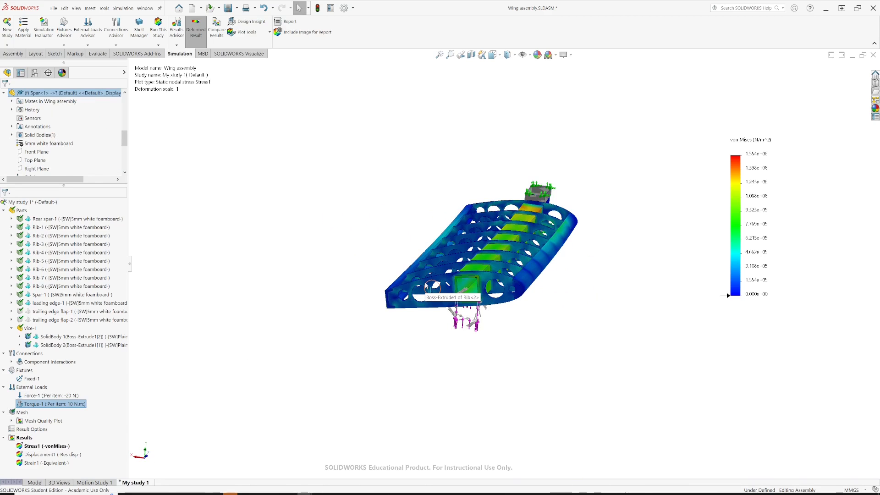